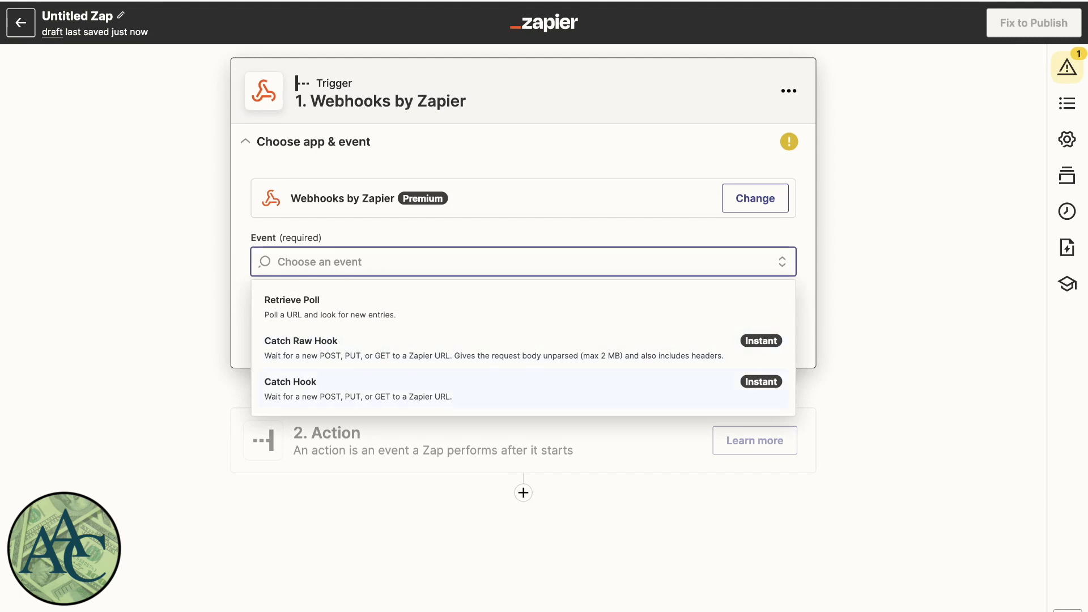
Set the Webhooks by Zapier trigger event to Catch Hook and continue through the trigger setup with no child key
key("Return")
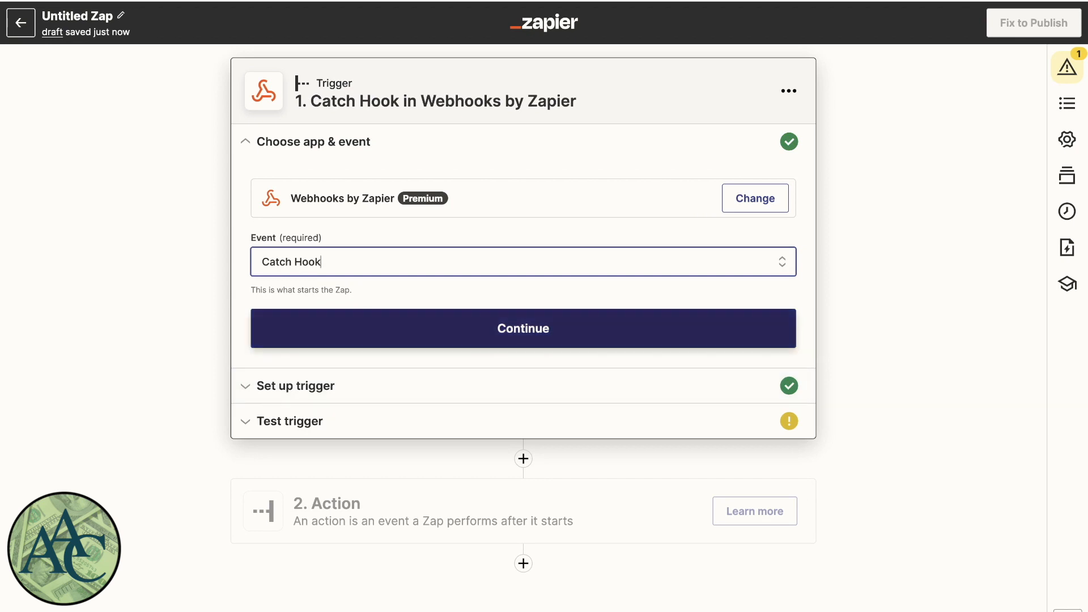
left_click(523, 329)
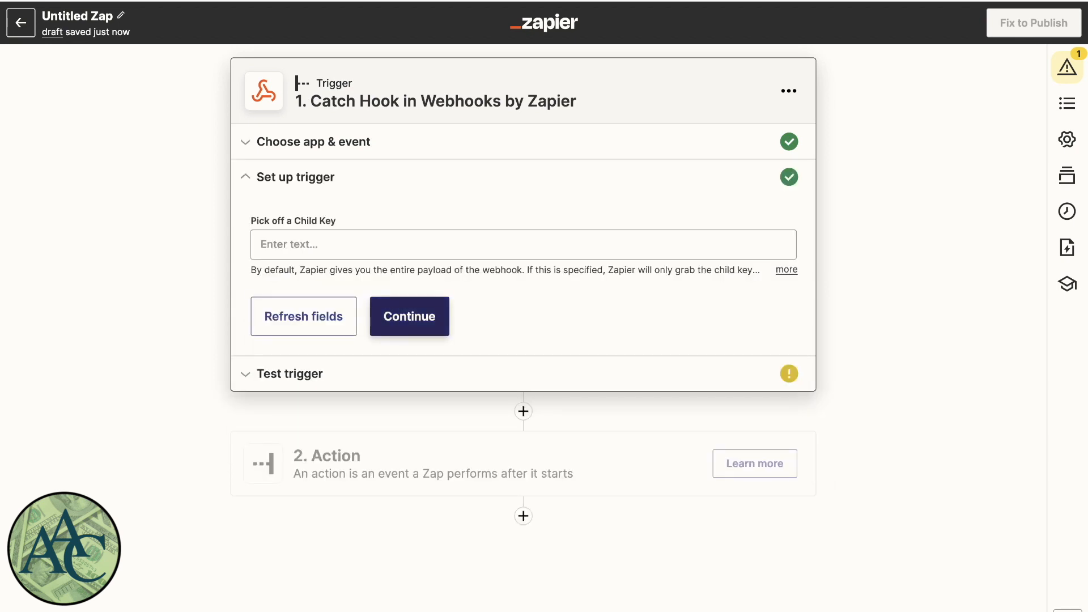
left_click(409, 316)
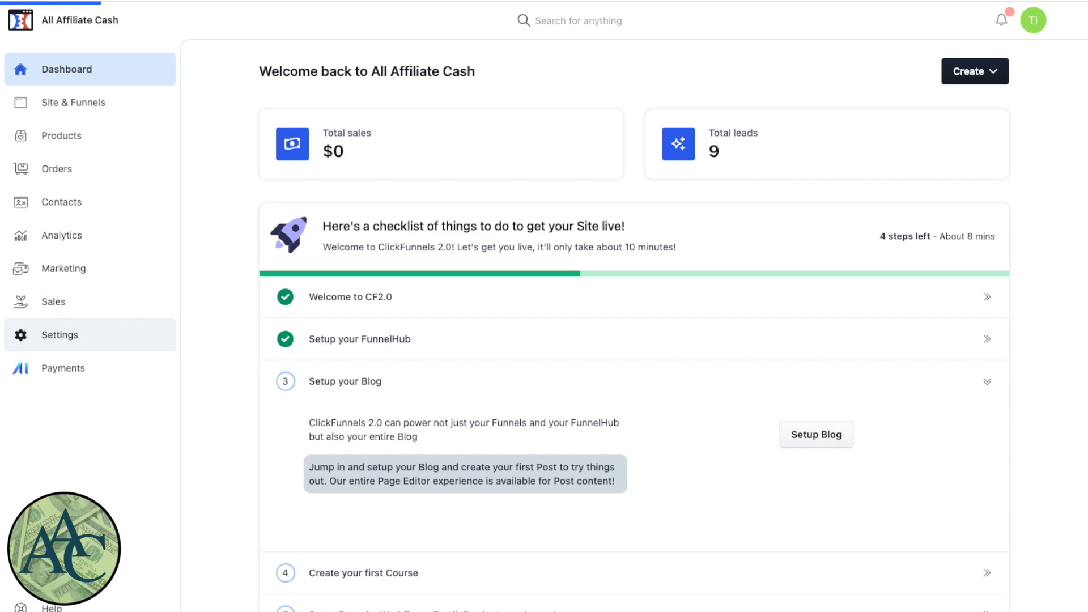
Switch to ClickFunnels and start a new webhooks endpoint in the workspace settings, naming it "Clone Awber Subscribe"
left_click(57, 335)
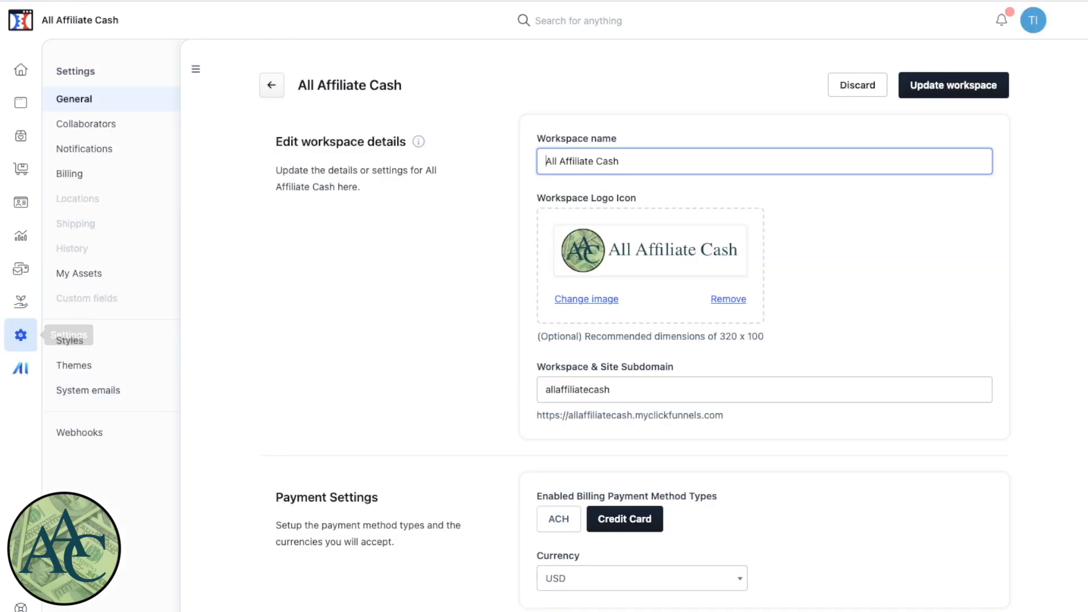
left_click(80, 432)
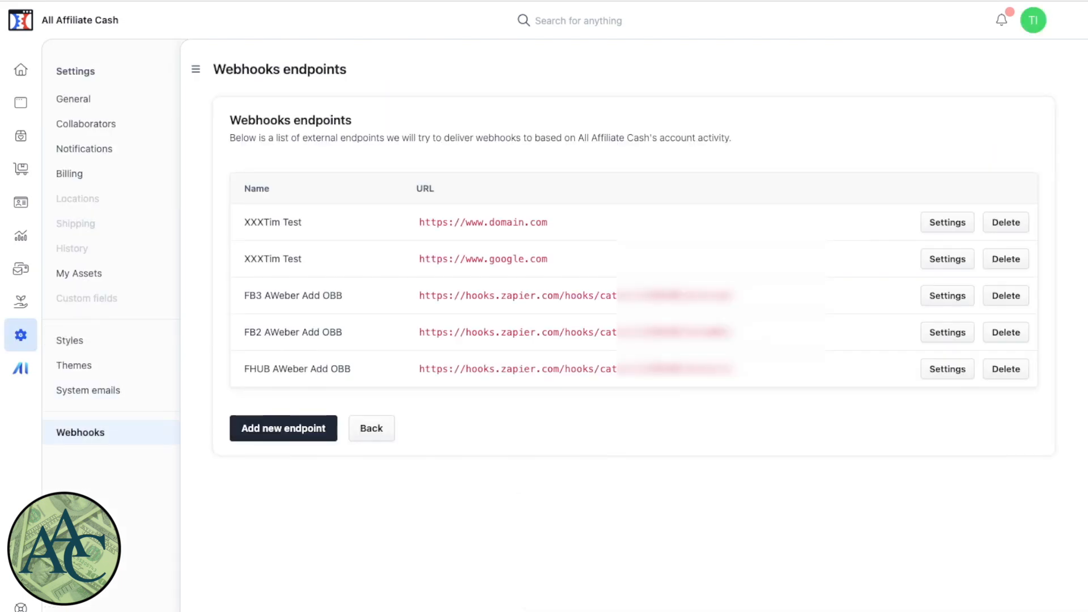
left_click(283, 428)
type("Clone")
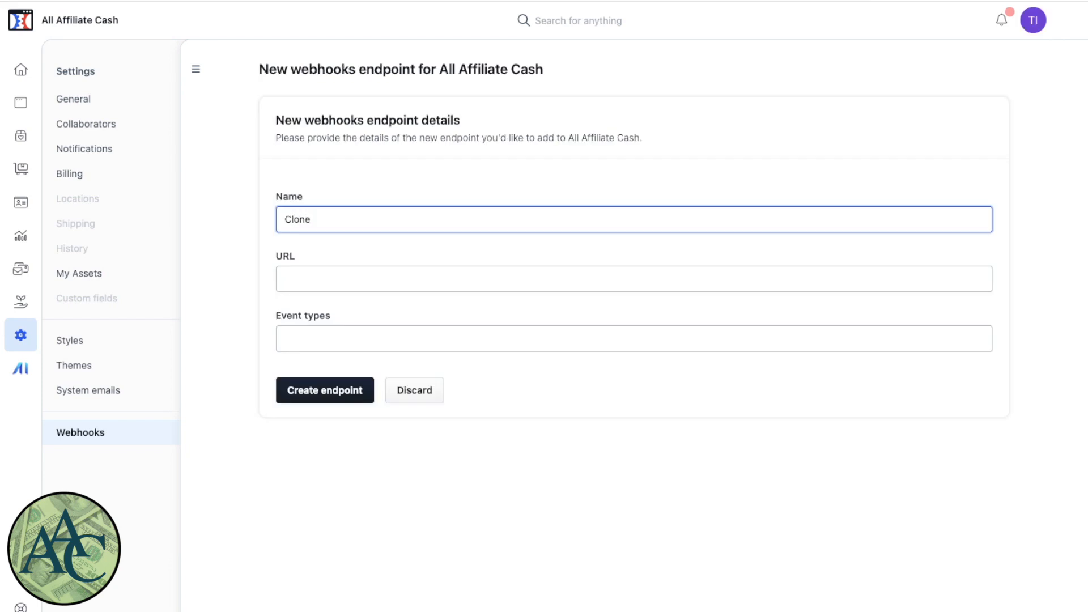
type(" Awber Subscribe")
Give the endpoint the Zap's webhook URL and the event type workflows/steps/deliver_webhook_step.executed, and create it
key("super+Tab")
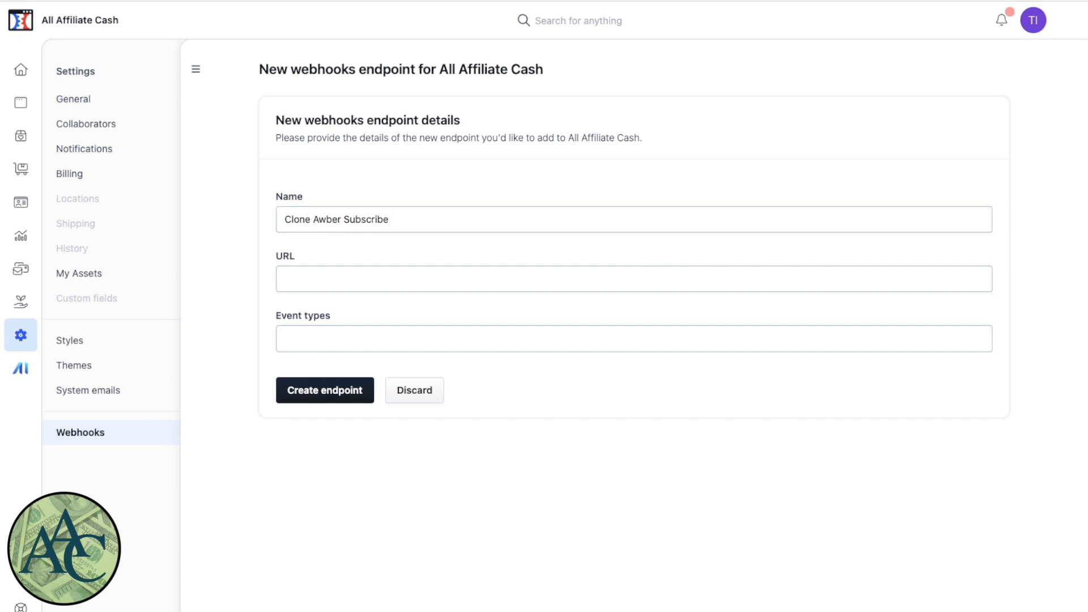
key("super+Tab")
key("Tab")
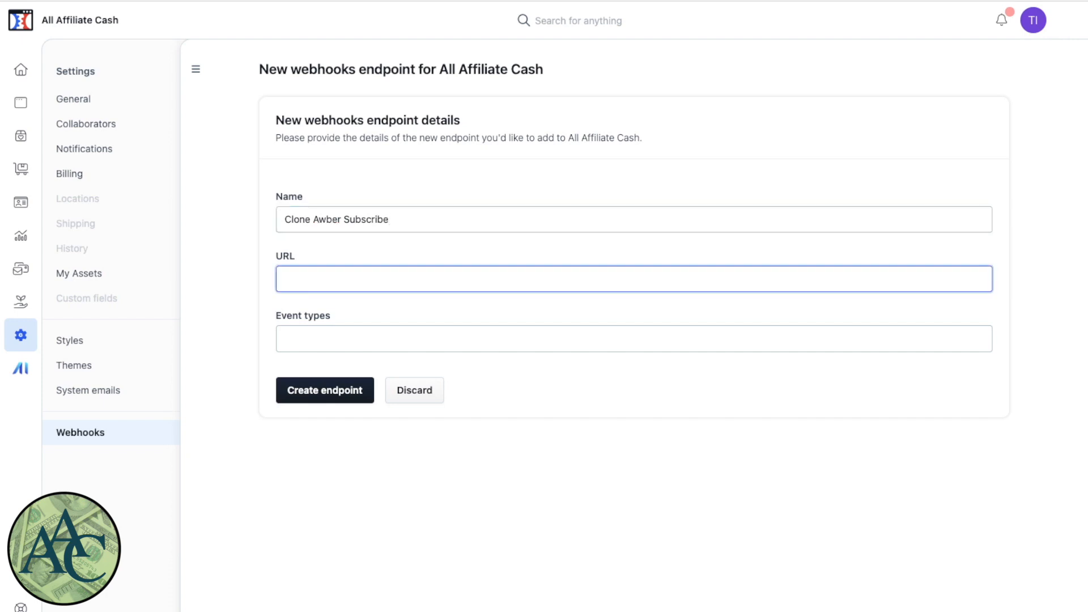
key("super+v")
left_click(453, 339)
scroll(453, 452, "down", 10)
left_click(453, 477)
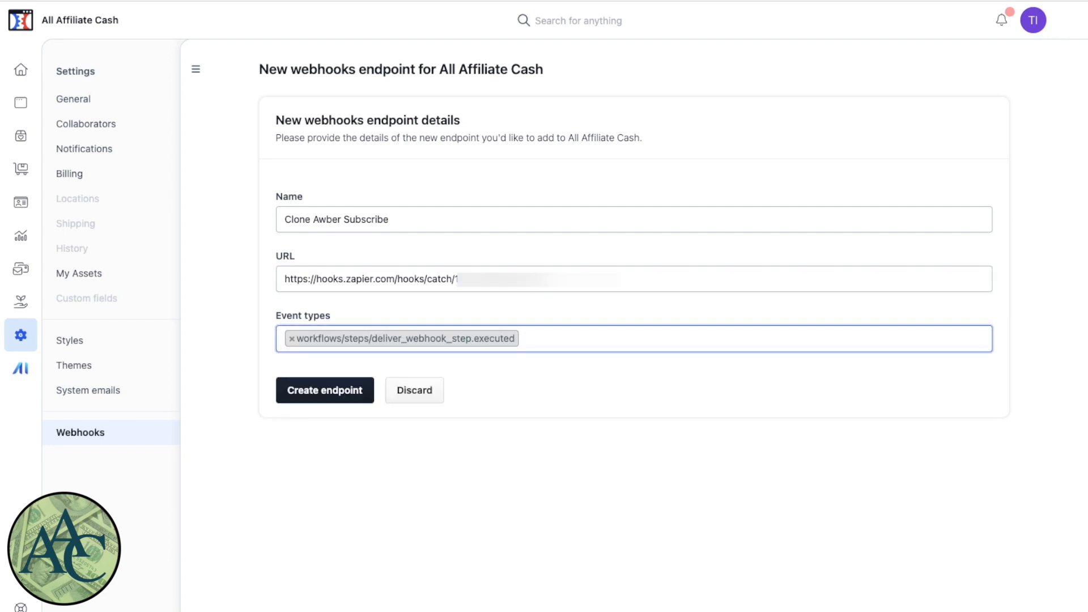
left_click(325, 390)
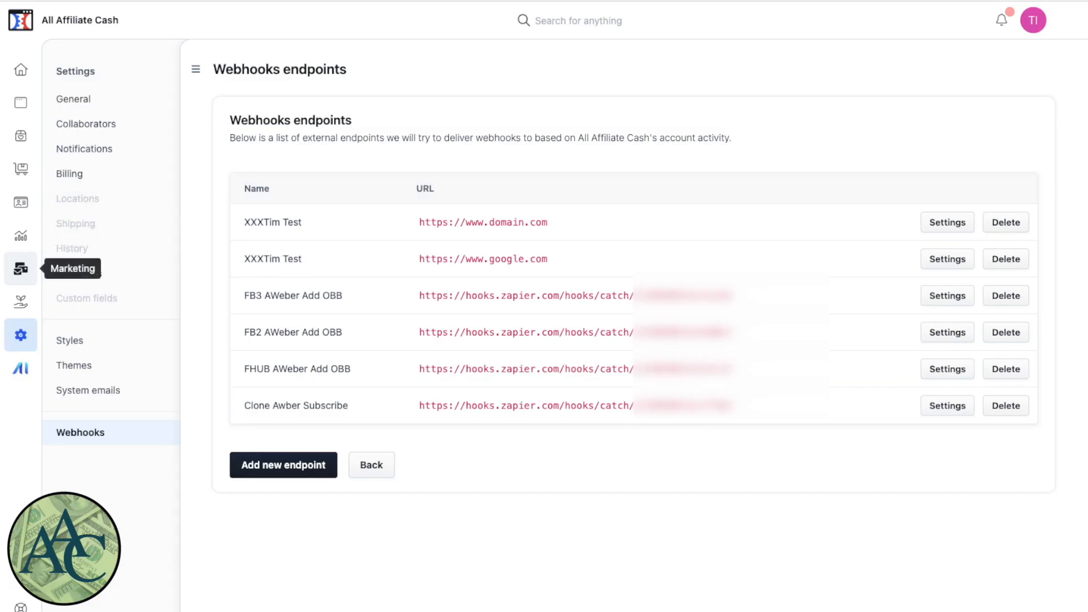
Create a new marketing workflow named "Clone Awber Subscribe", keeping the run type as multiple runs per contact
left_click(20, 269)
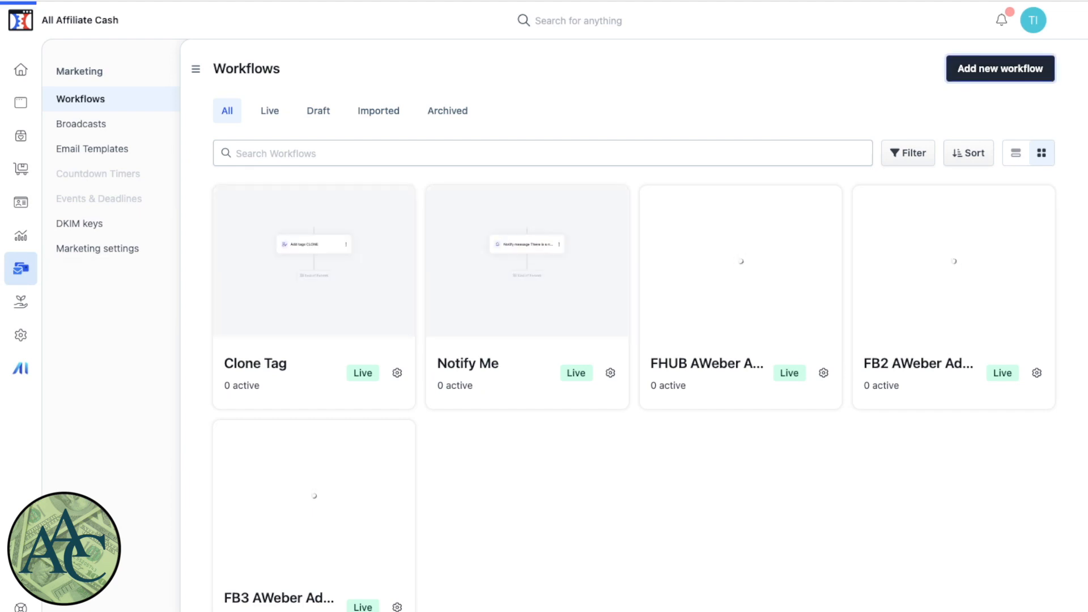
left_click(999, 68)
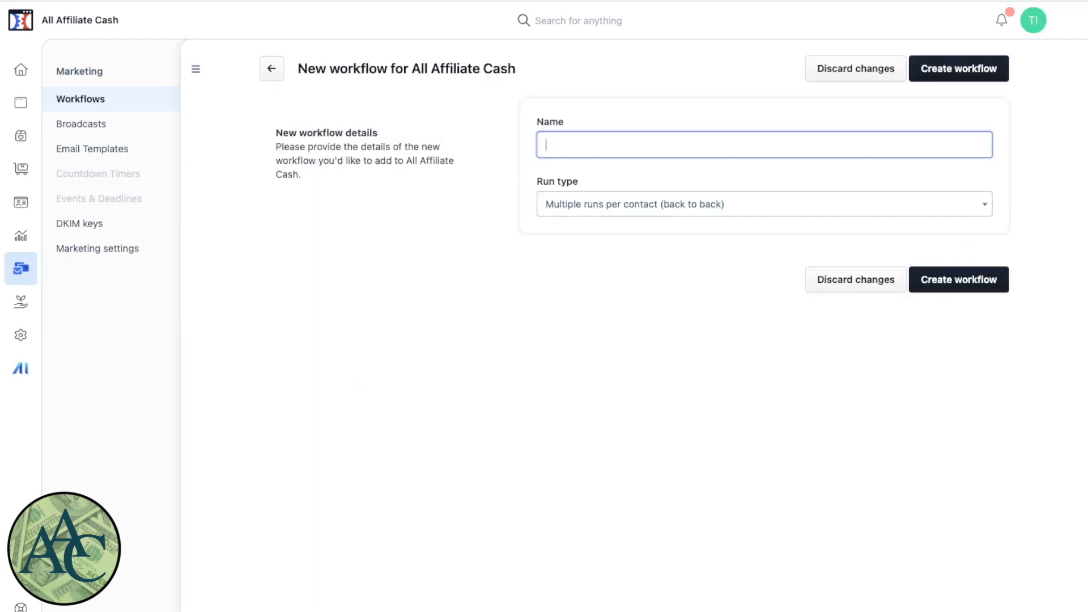
type("Clone Awber Subscribe")
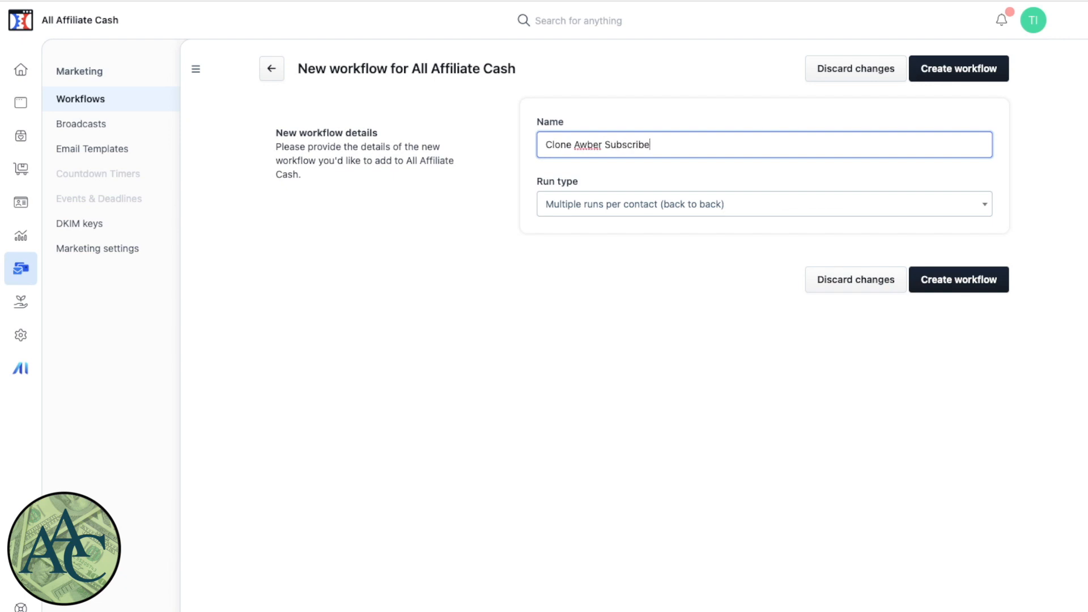
key("Return")
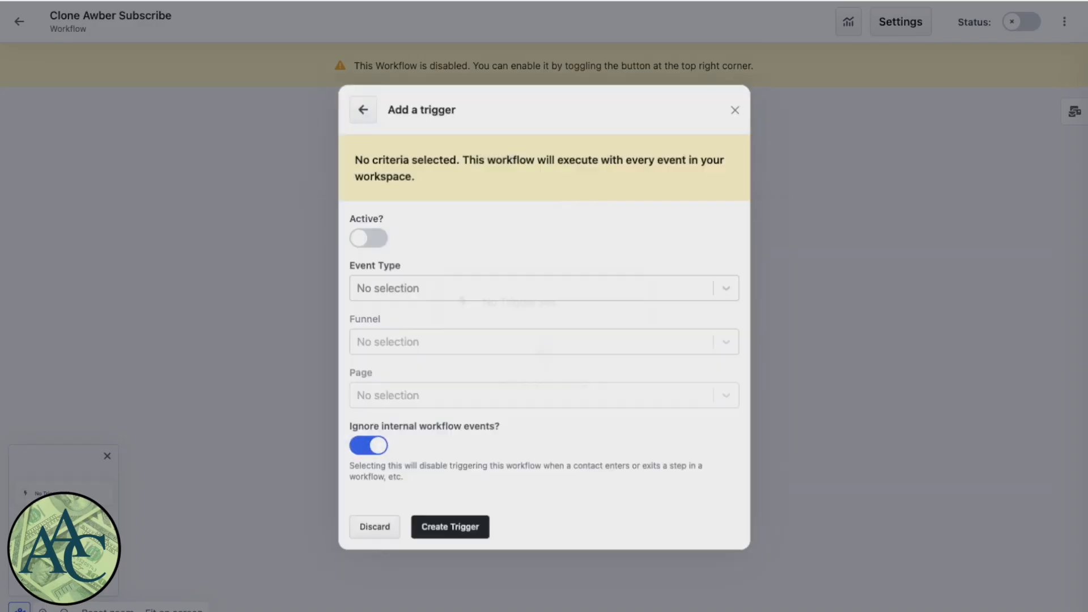
Make the workflow's new trigger active and set its event type to Opt-In
left_click(367, 238)
left_click(533, 288)
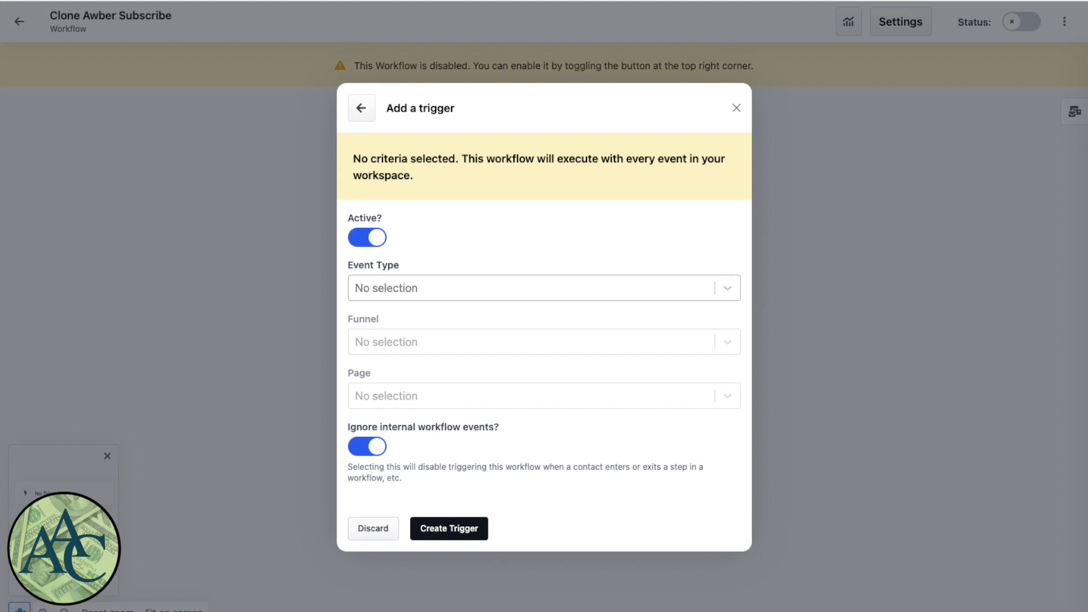
key("Down")
key("Down")
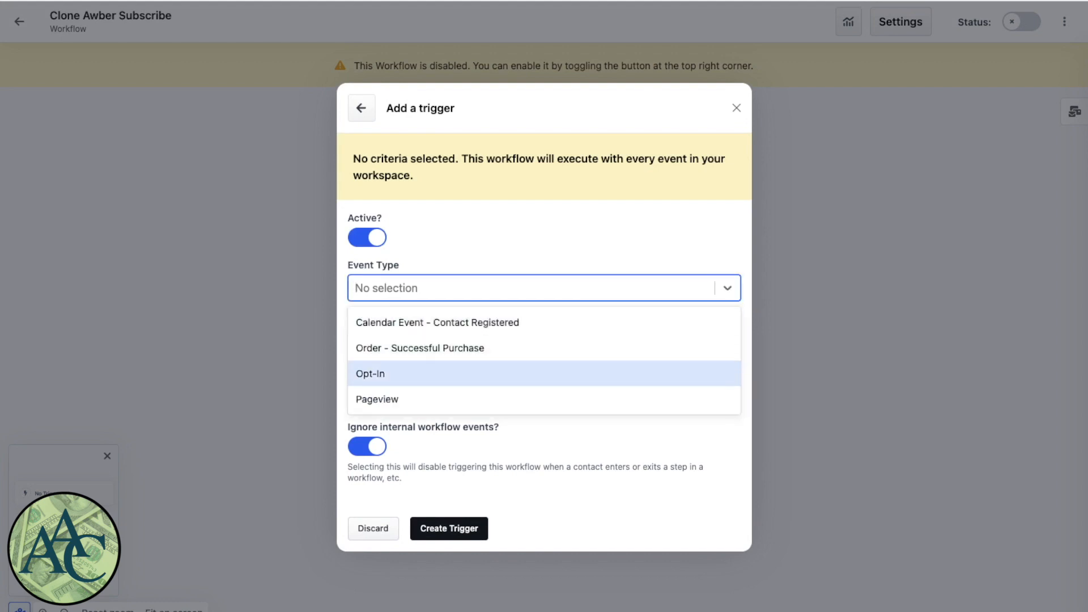
key("Return")
Restrict the trigger to the Clone My Business funnel
left_click(532, 389)
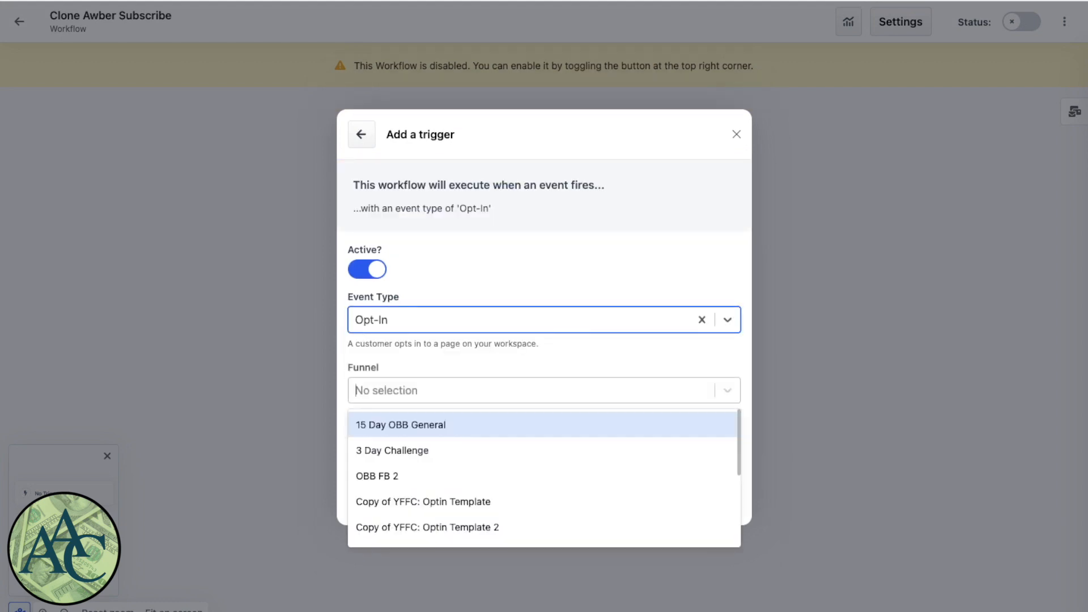
key("Down")
key("Down")
key("Down")
key("Down")
key("Down")
key("Down")
key("Down")
key("Down")
key("Down")
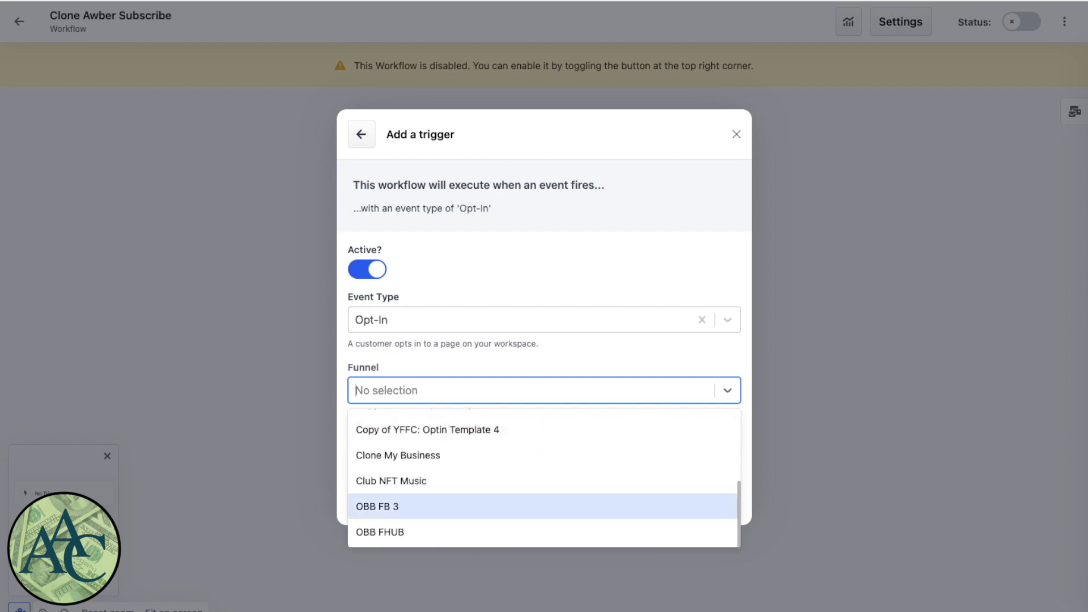
key("Up")
key("Up")
key("Return")
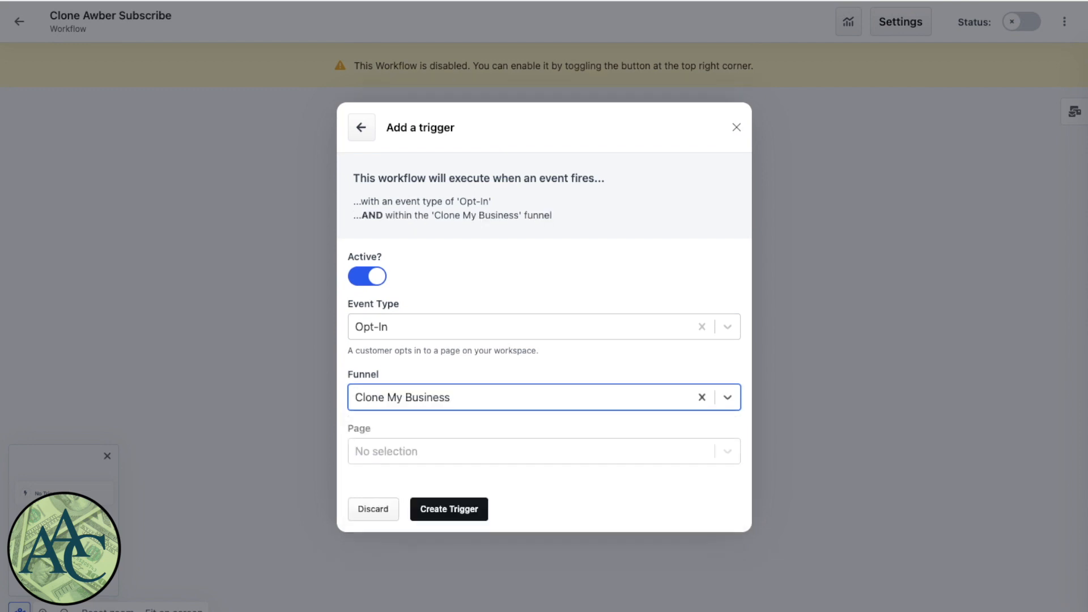
Set the trigger's page to Clone My Business, create the trigger and close the trigger list
left_click(532, 451)
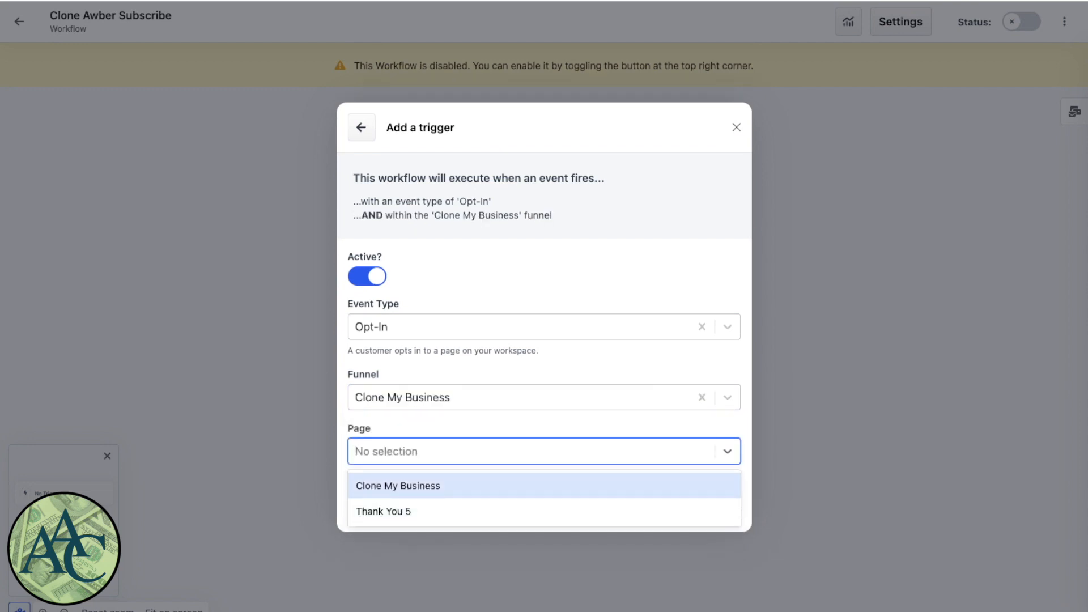
key("Return")
left_click(449, 515)
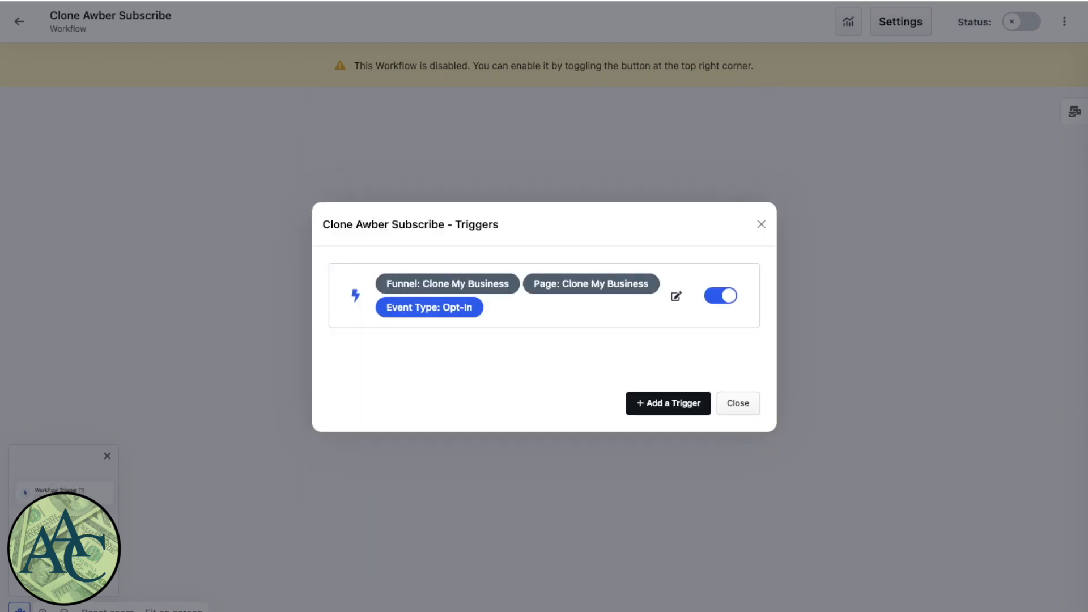
left_click(738, 404)
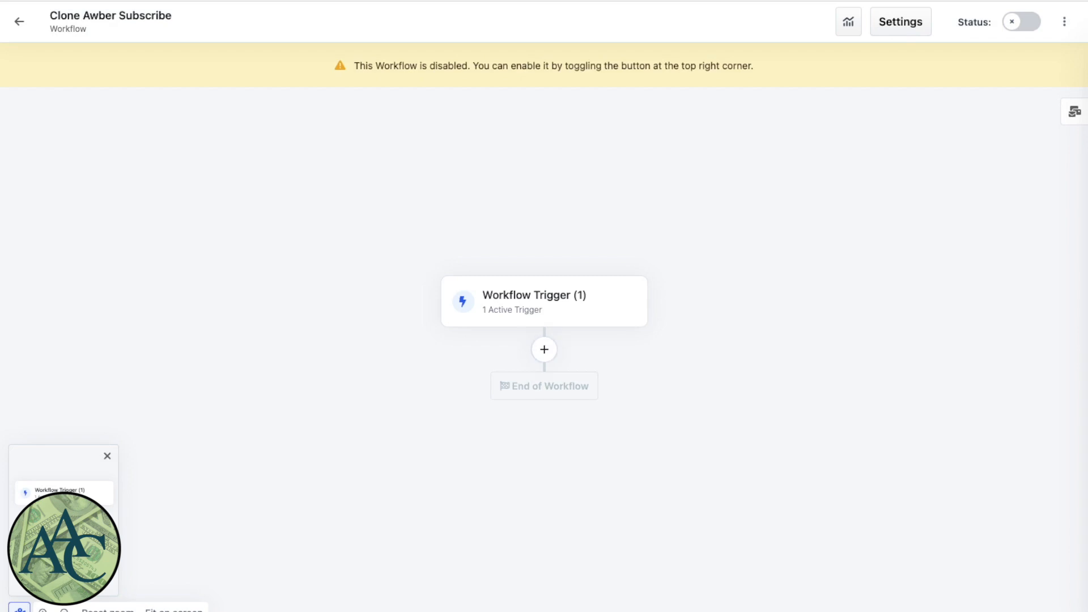
Add a webhook step below the workflow trigger that uses the existing Clone Awber Subscribe webhook
left_click(544, 350)
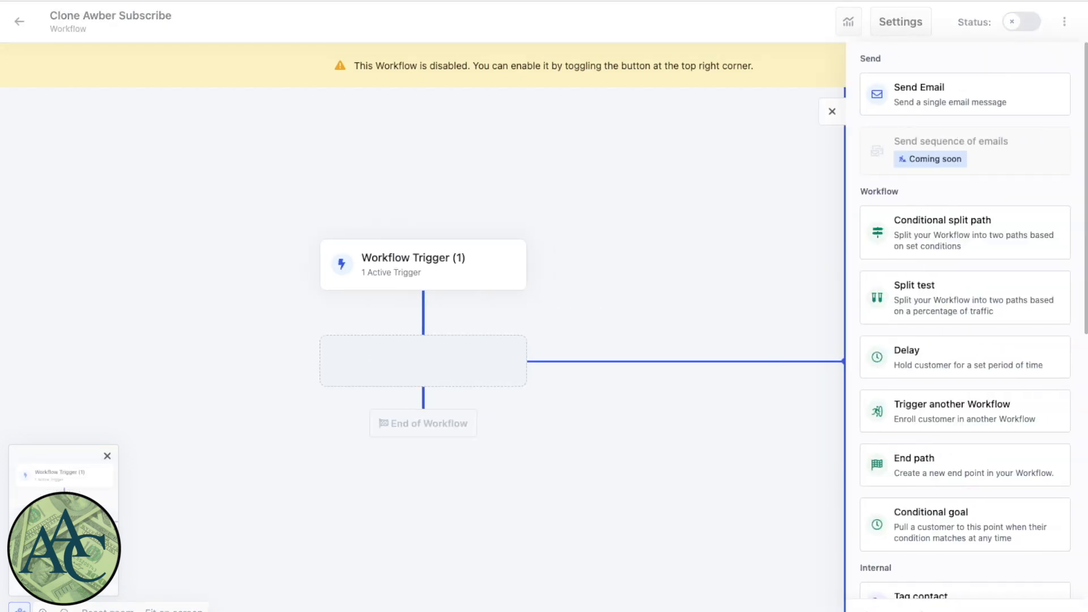
scroll(964, 340, "down", 10)
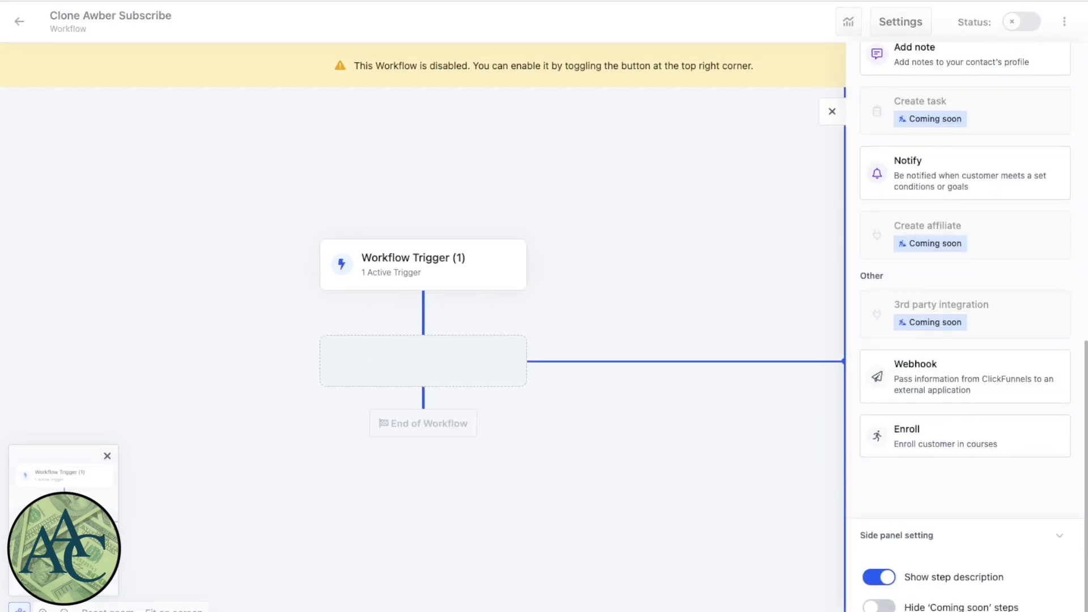
left_click(965, 377)
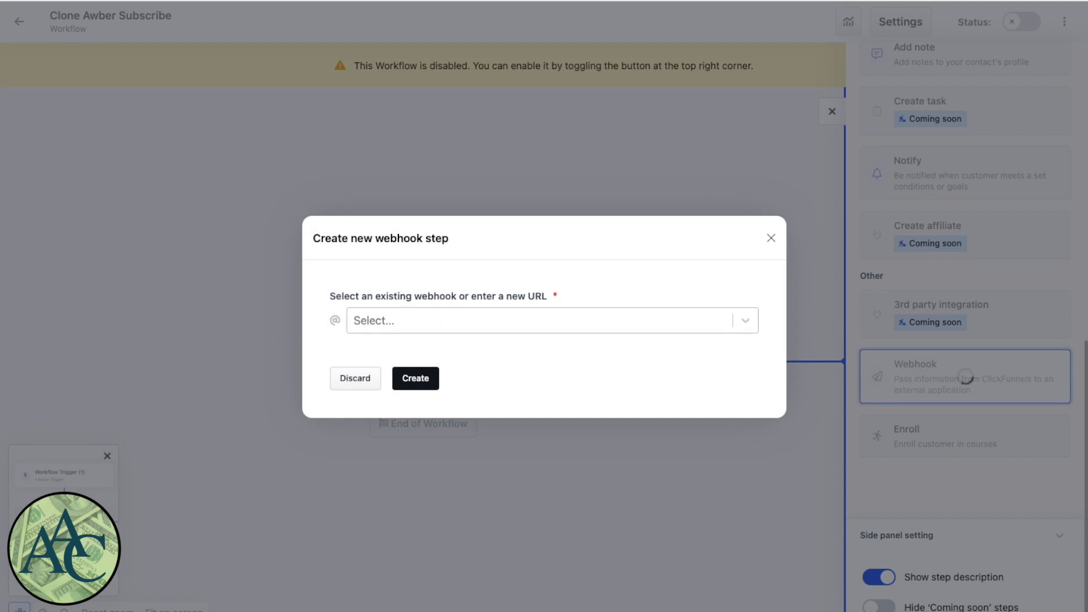
key("Down")
key("Down")
key("Down")
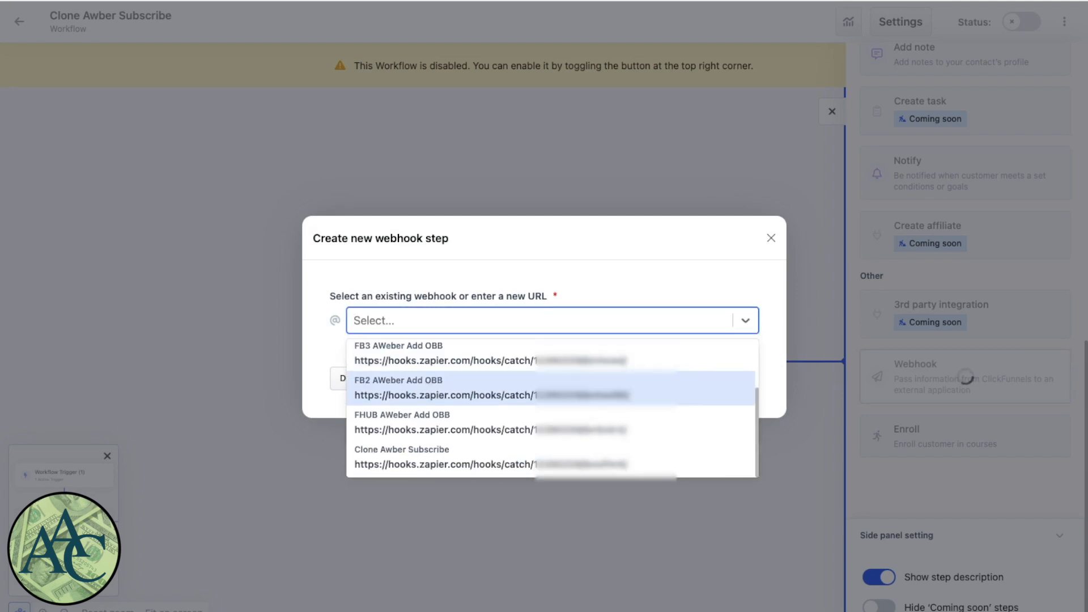
key("Down")
key("Down")
key("Return")
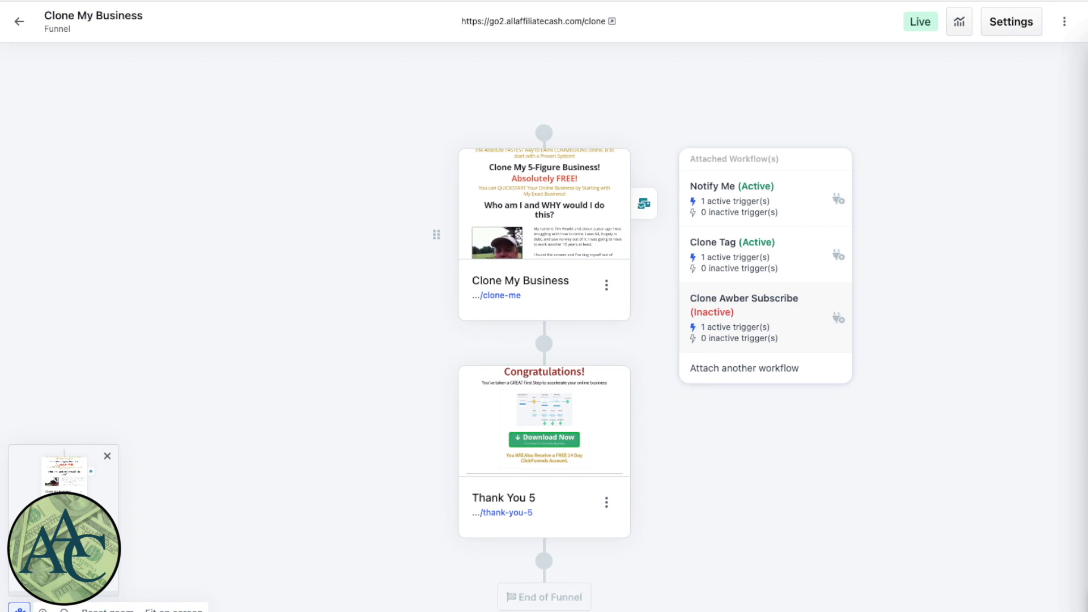
Open the attached Clone Awber Subscribe workflow from the Clone My Business funnel, enable it and return to the funnel
left_click(744, 306)
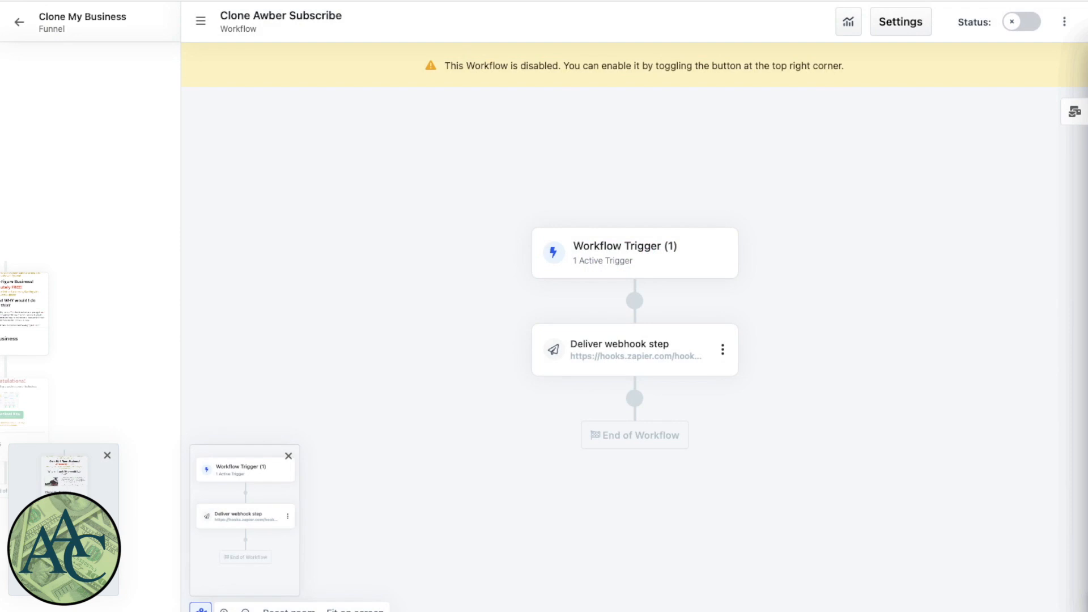
left_click(1021, 21)
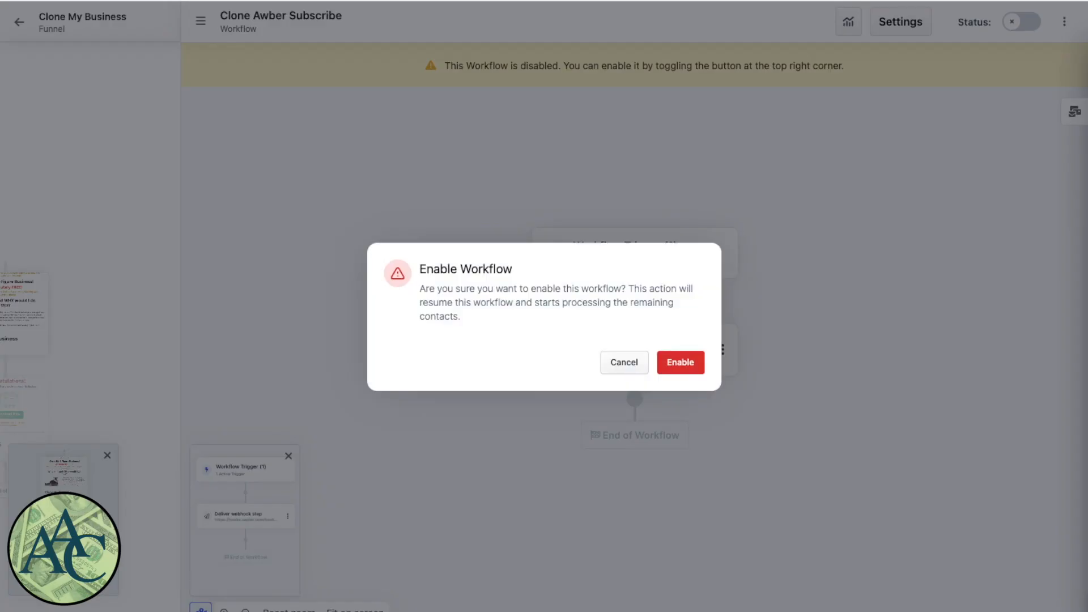
left_click(680, 362)
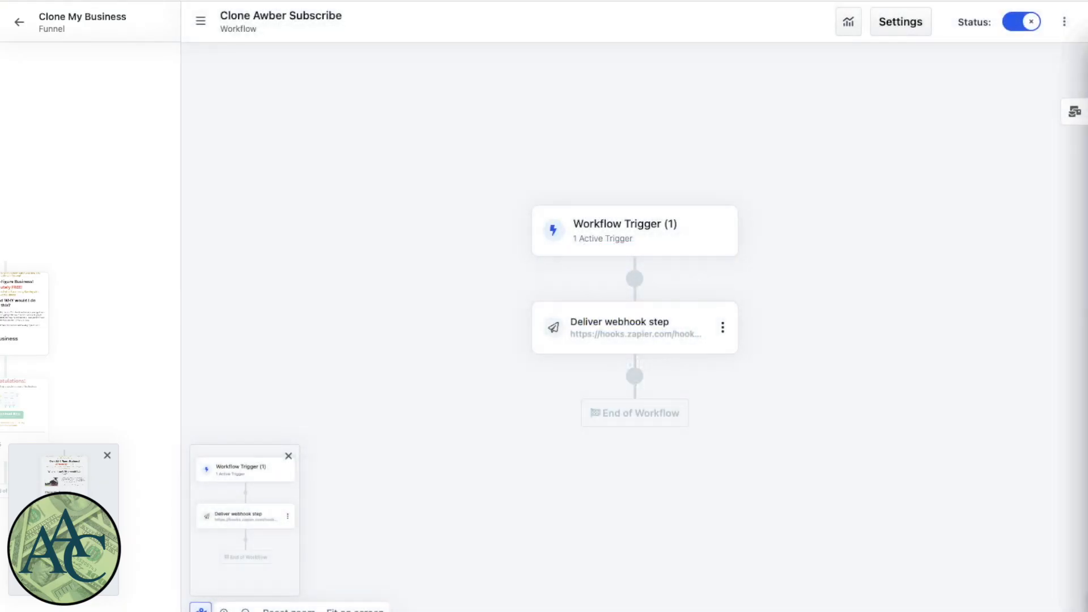
left_click(18, 21)
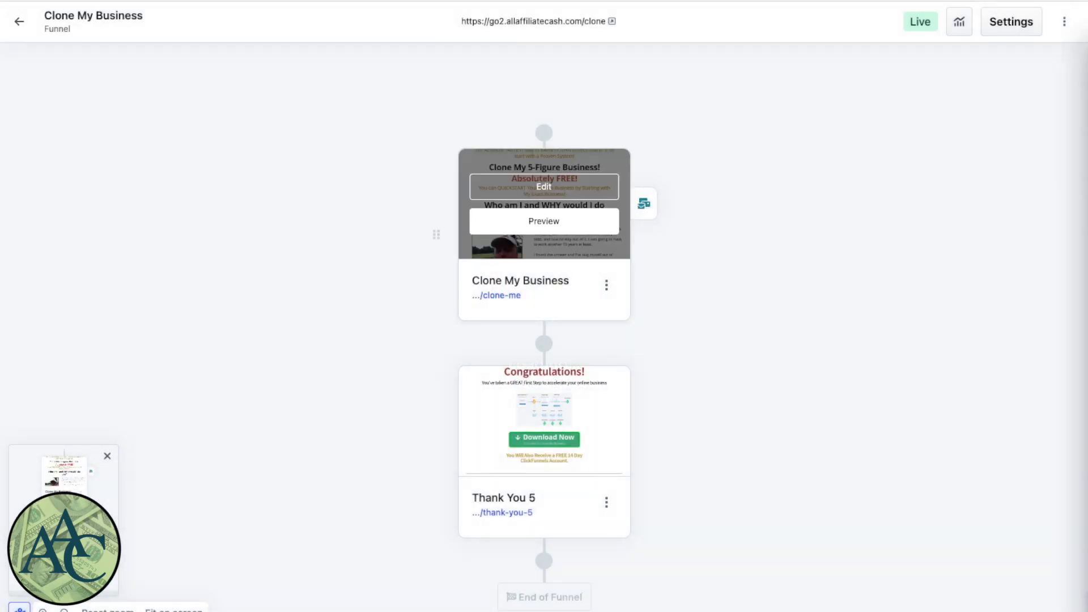
Preview the Clone My Business page and submit its opt-in form with the filled-in first name and email
left_click(544, 221)
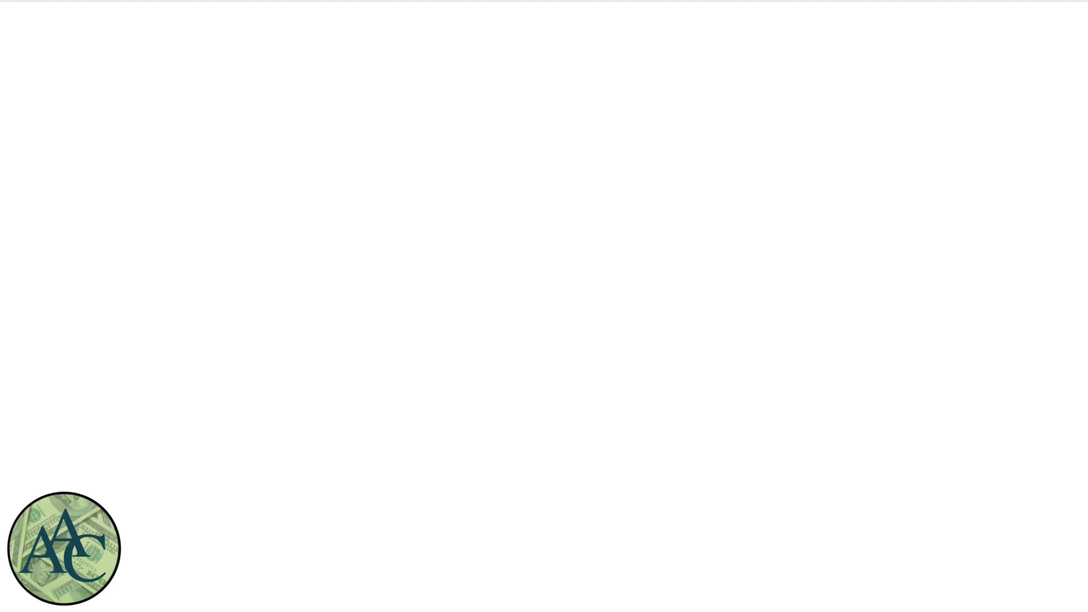
scroll(541, 340, "down", 20)
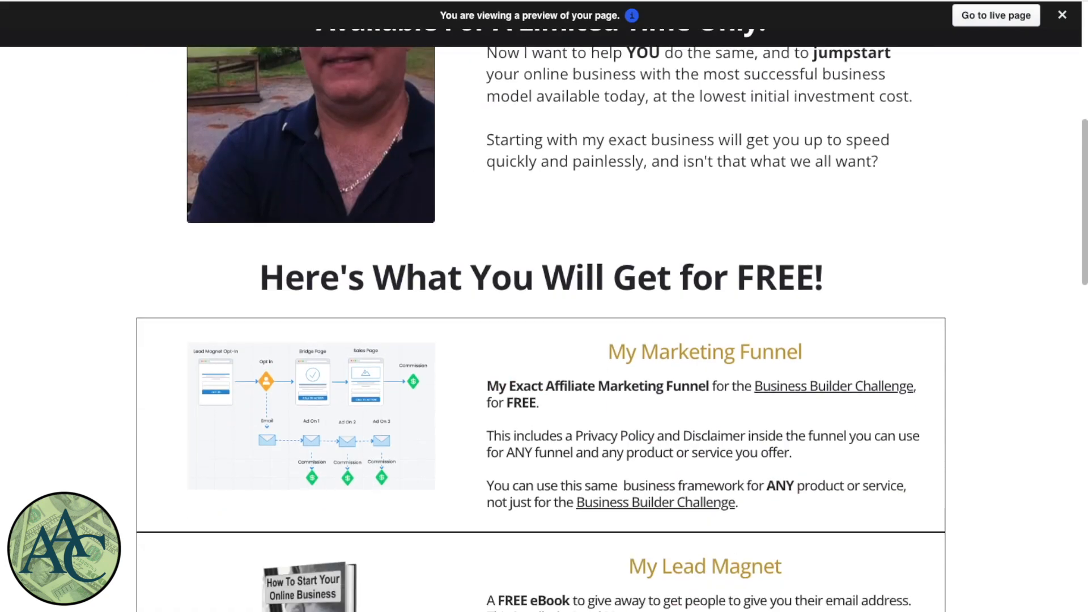
scroll(541, 340, "down", 6)
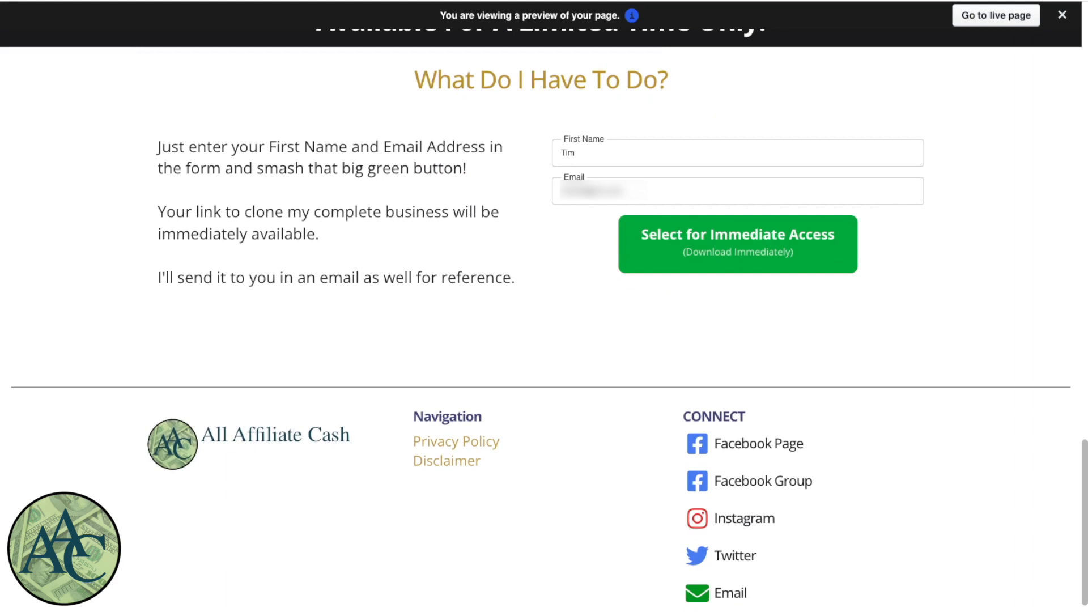
left_click(737, 244)
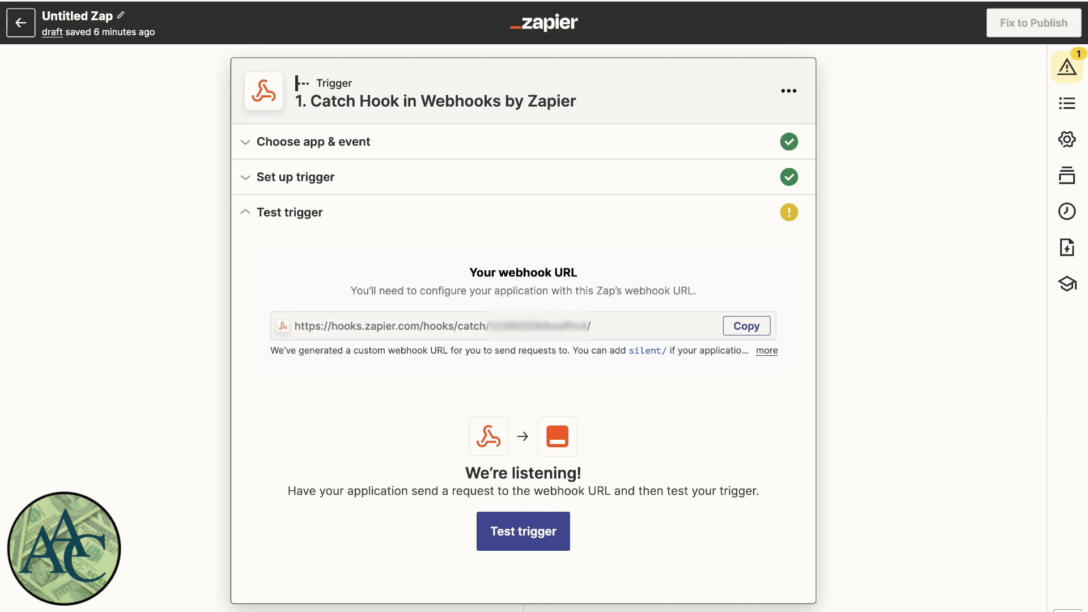
Test the Catch Hook trigger, look through the data of the received request and continue to the action step
scroll(741, 295, "down", 1)
left_click(523, 500)
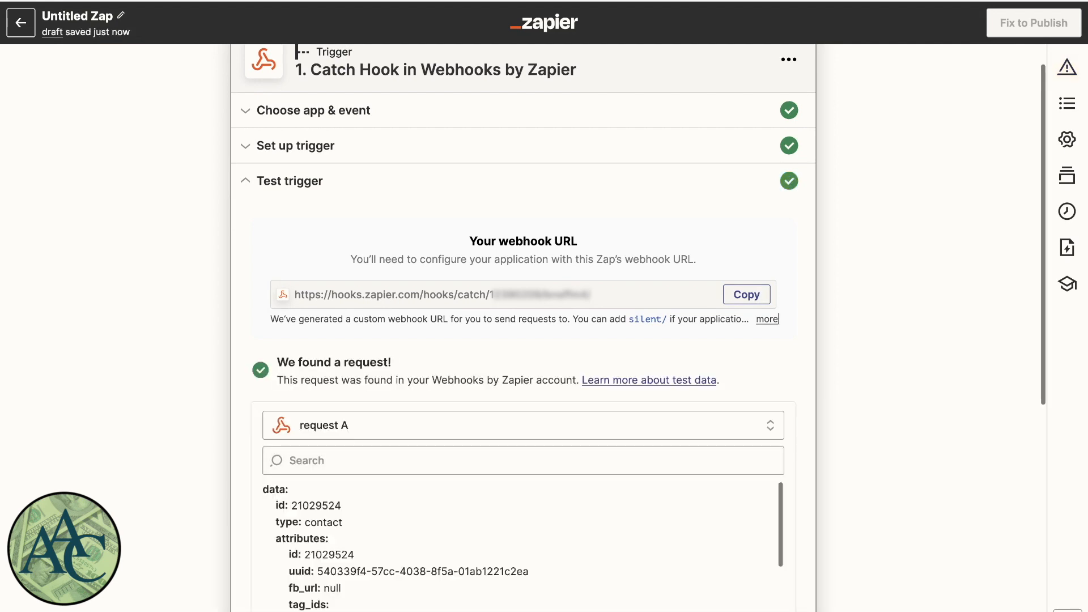
scroll(523, 544, "down", 5)
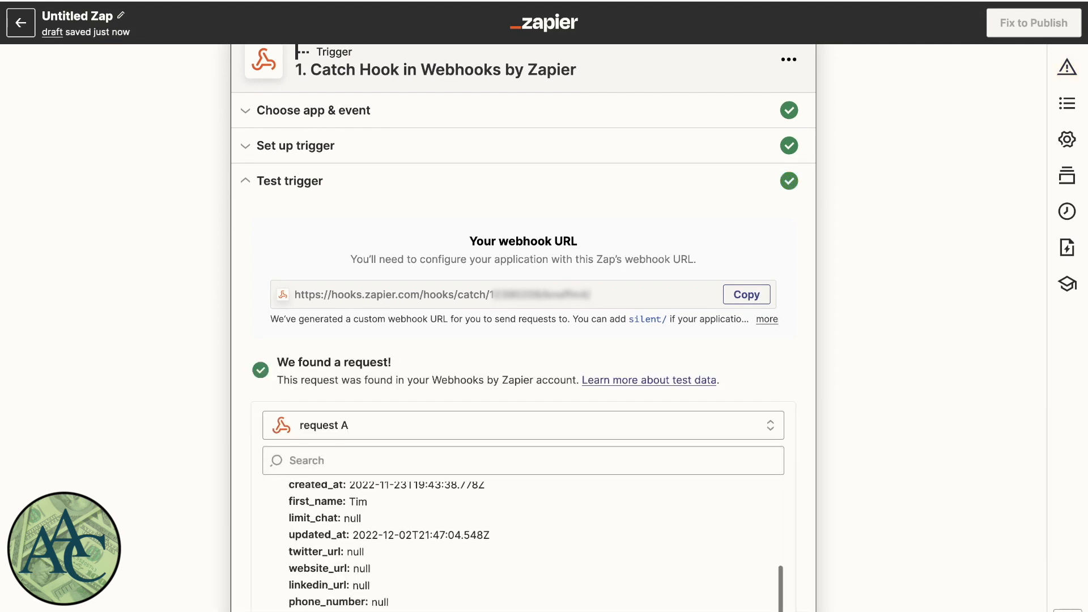
scroll(523, 544, "down", 8)
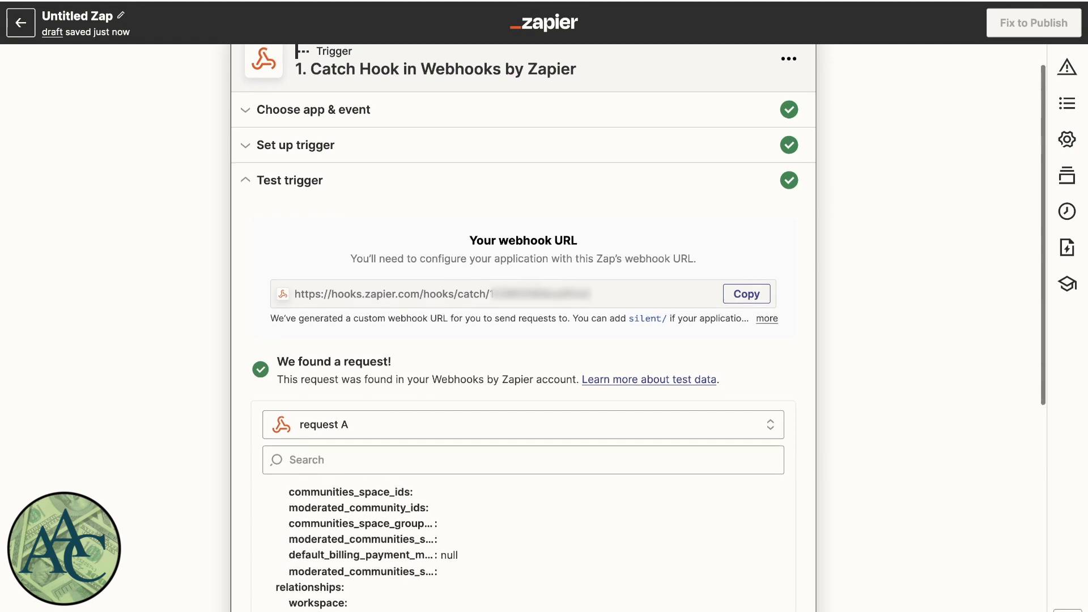
scroll(523, 543, "down", 2)
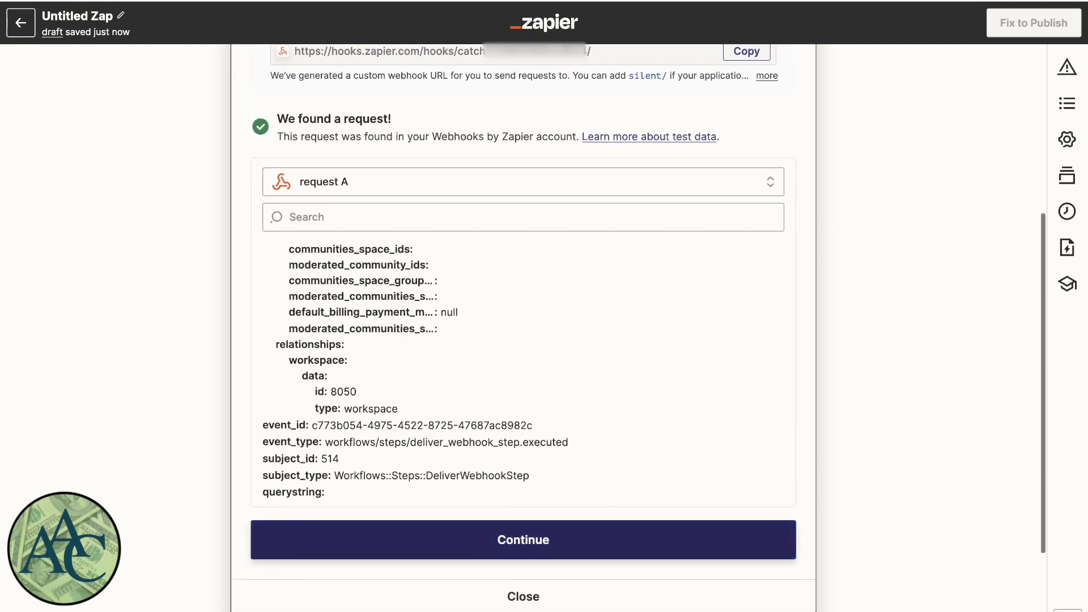
left_click(523, 539)
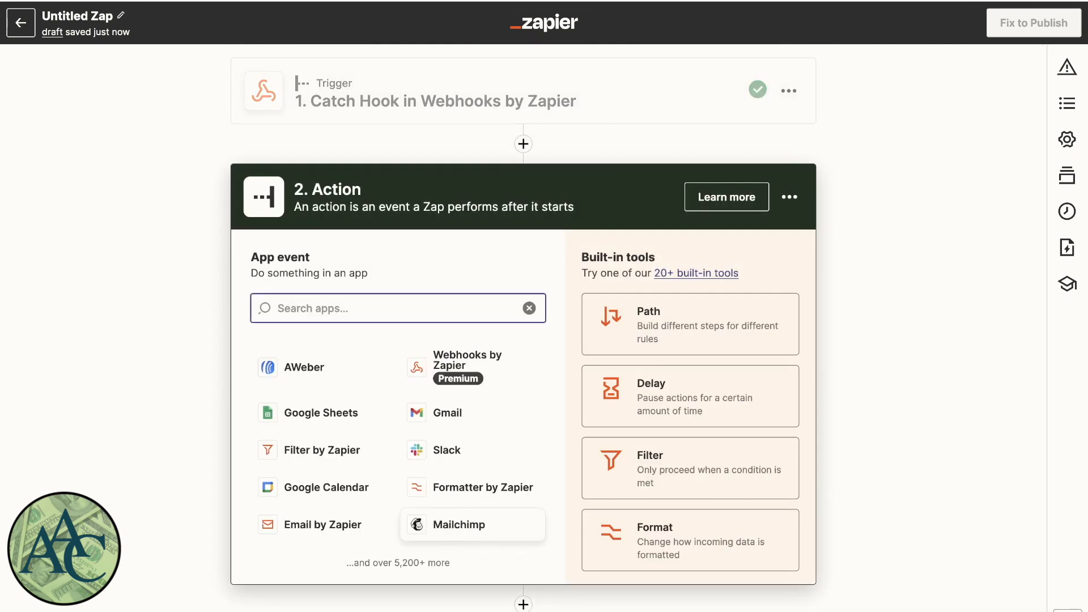
Set the Zap's action to AWeber with the Create Subscriber event and use the connected AWeber account
left_click(305, 367)
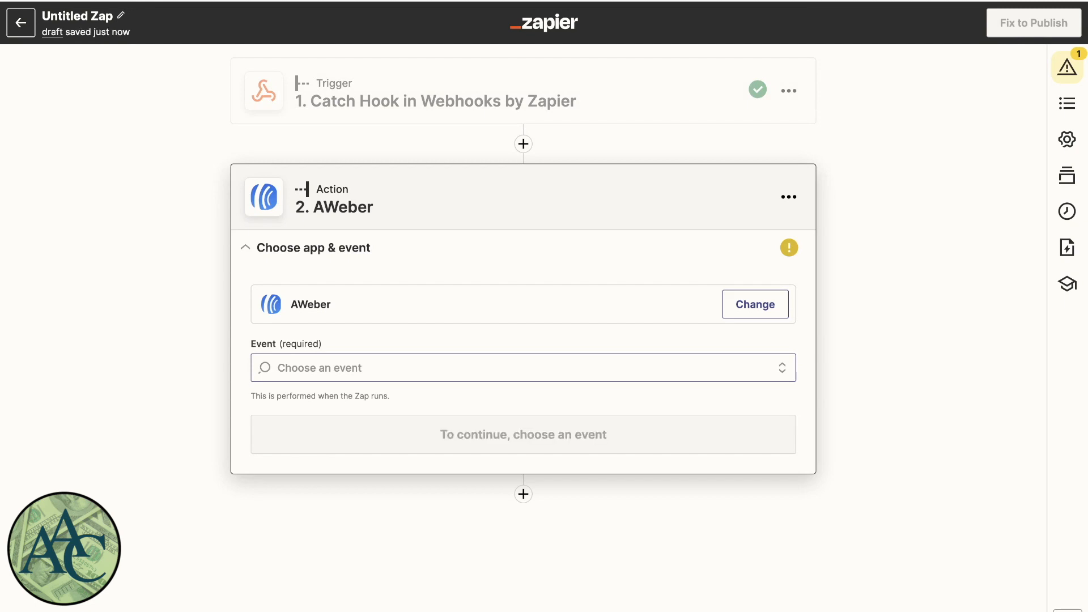
left_click(362, 368)
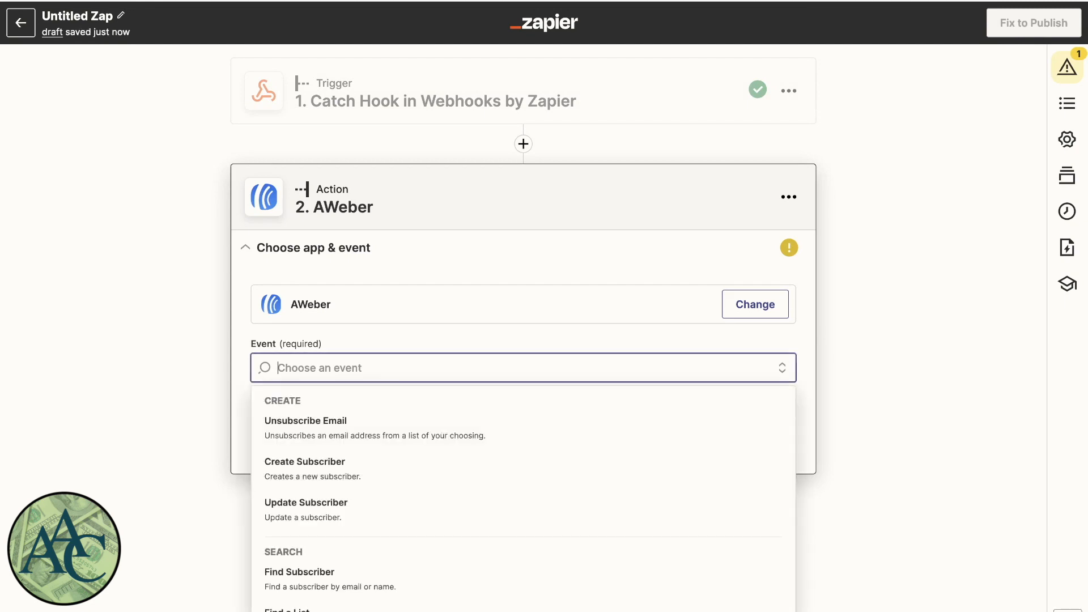
left_click(362, 469)
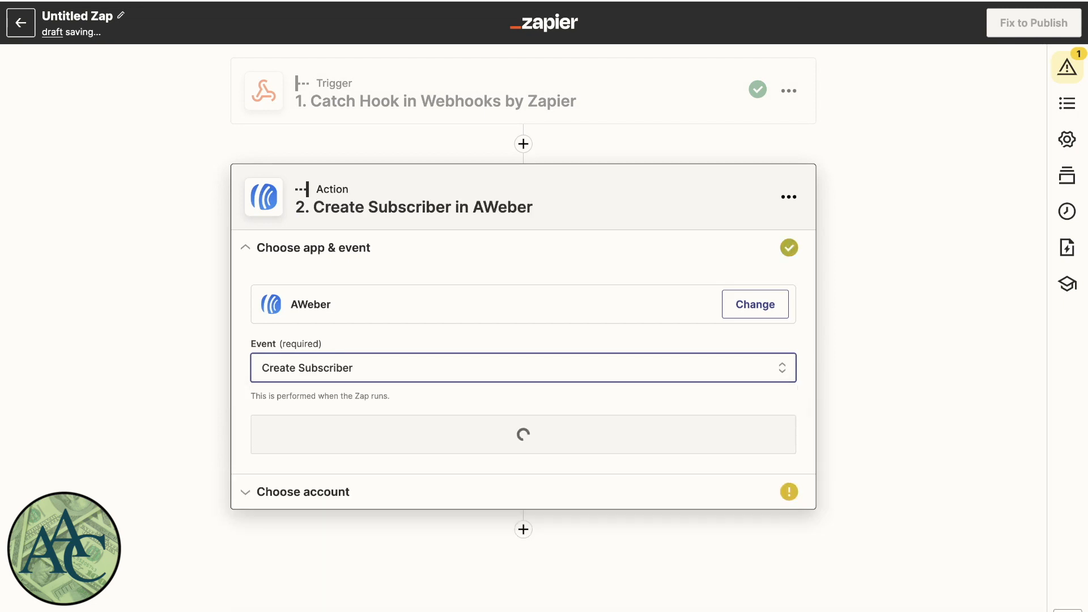
left_click(518, 435)
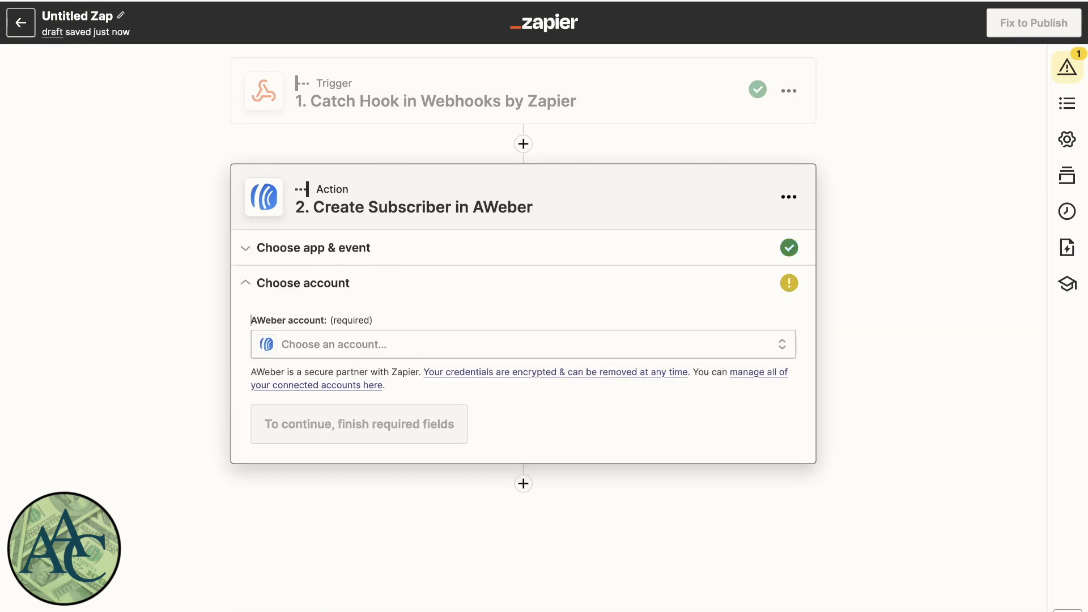
left_click(523, 344)
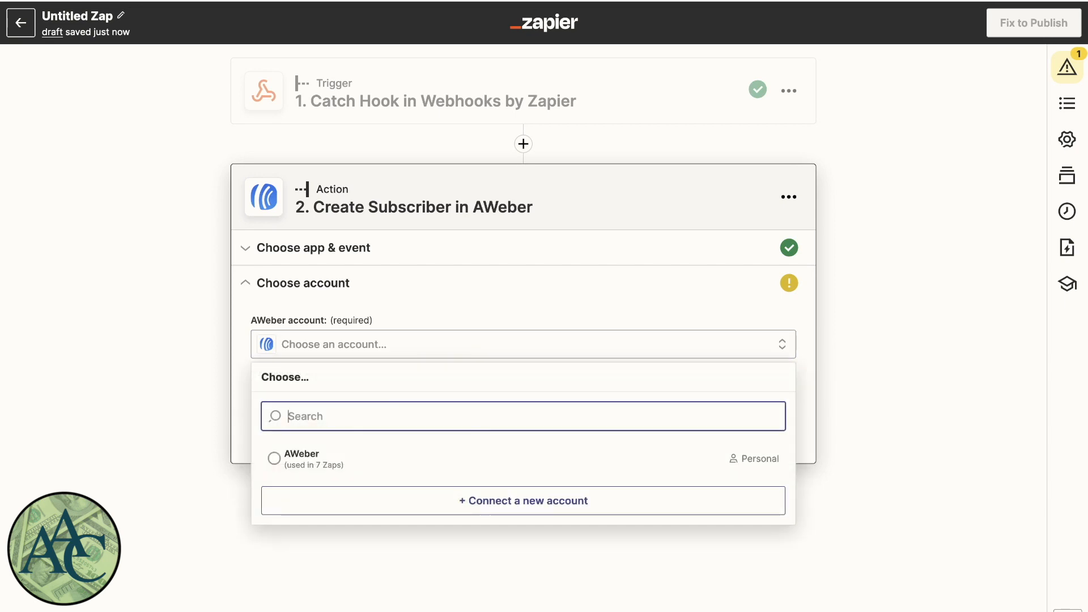
left_click(523, 458)
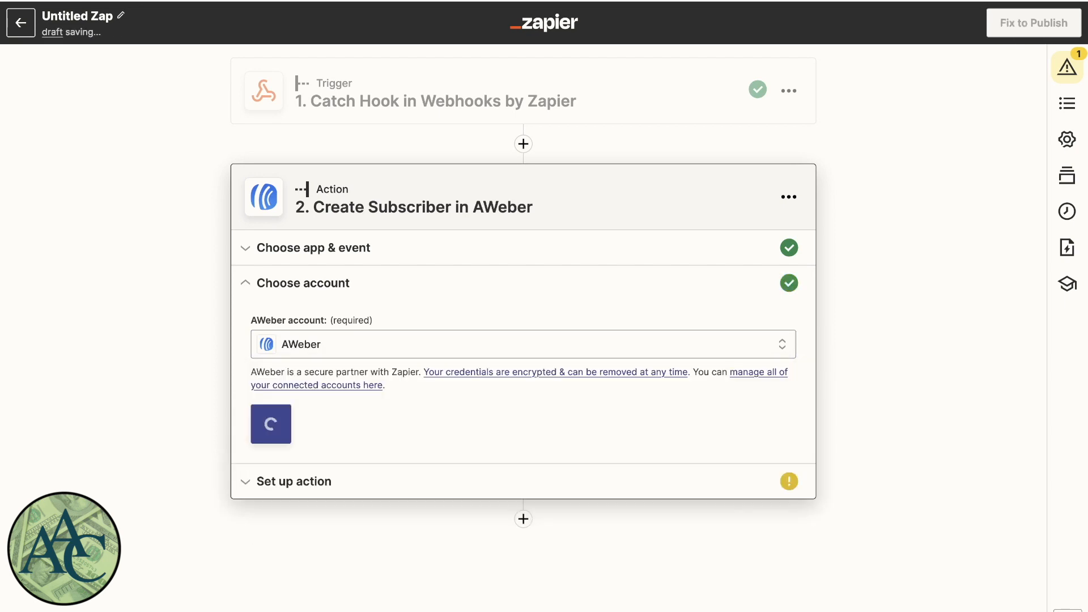
left_click(293, 424)
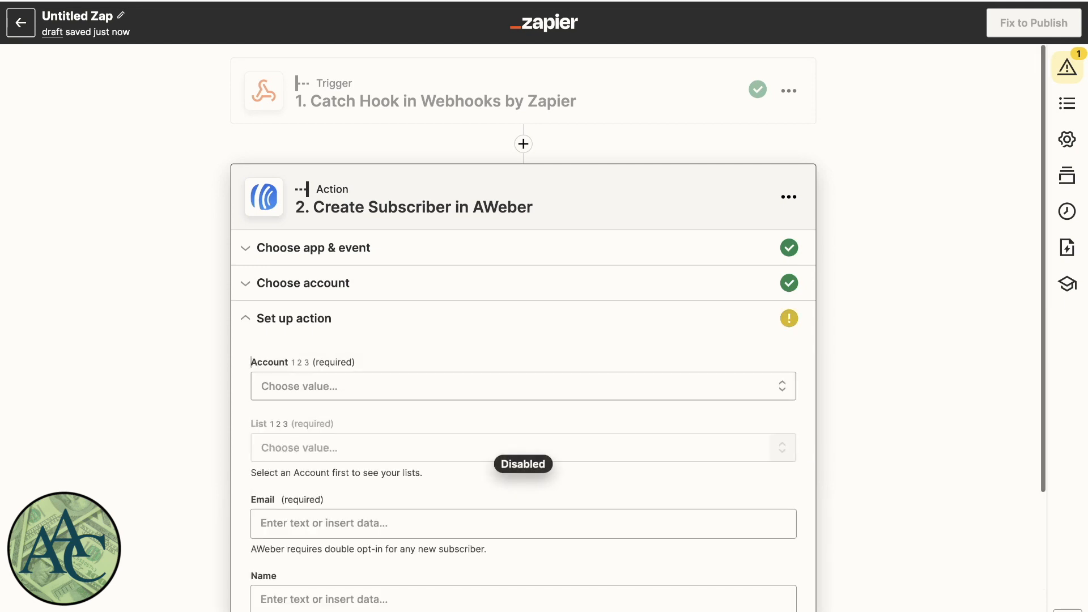
In the action setup, select the available AWeber account number and set the list to Clone My Business
left_click(523, 386)
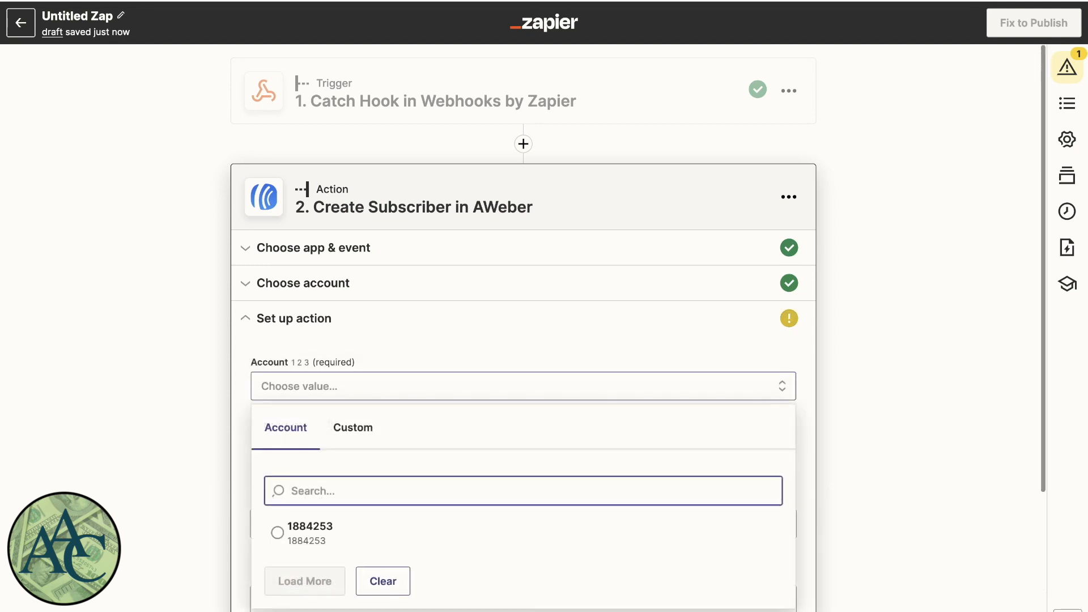
left_click(311, 533)
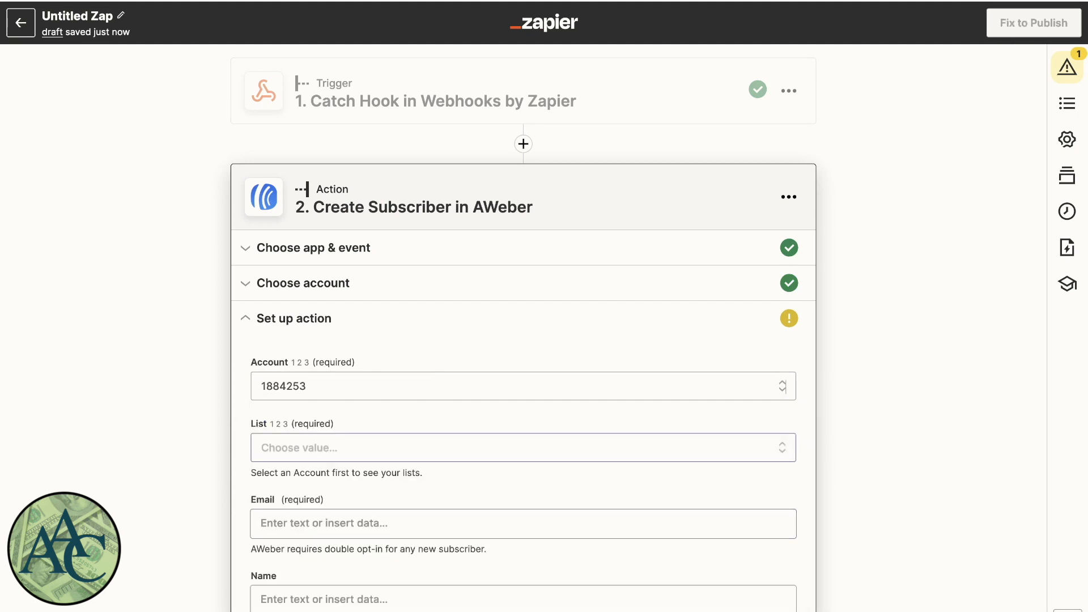
left_click(523, 447)
scroll(523, 454, "down", 2)
scroll(523, 527, "down", 2)
scroll(523, 527, "down", 5)
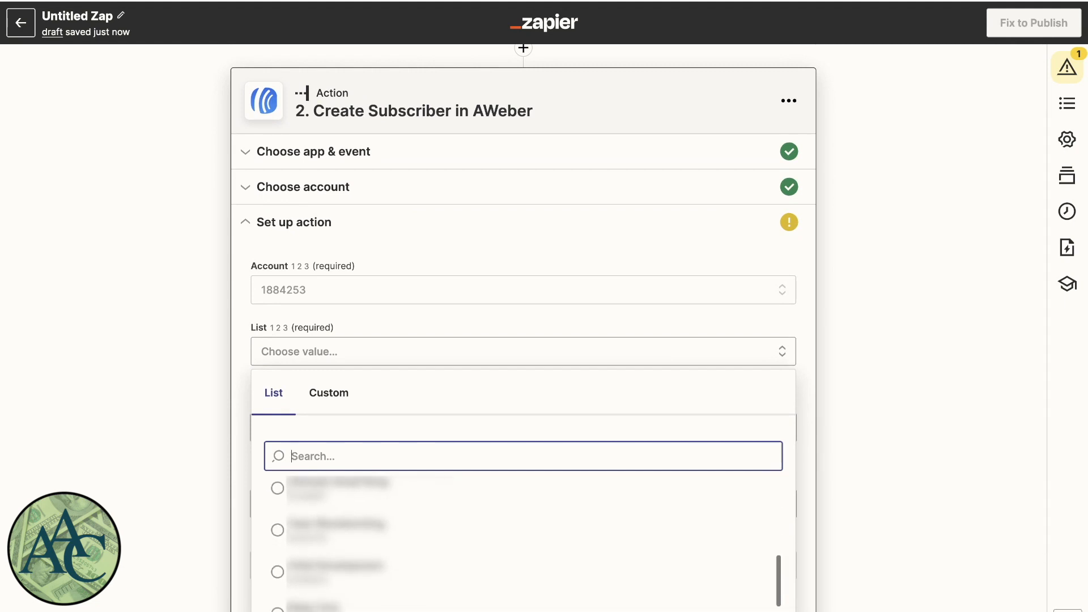
scroll(523, 527, "down", 4)
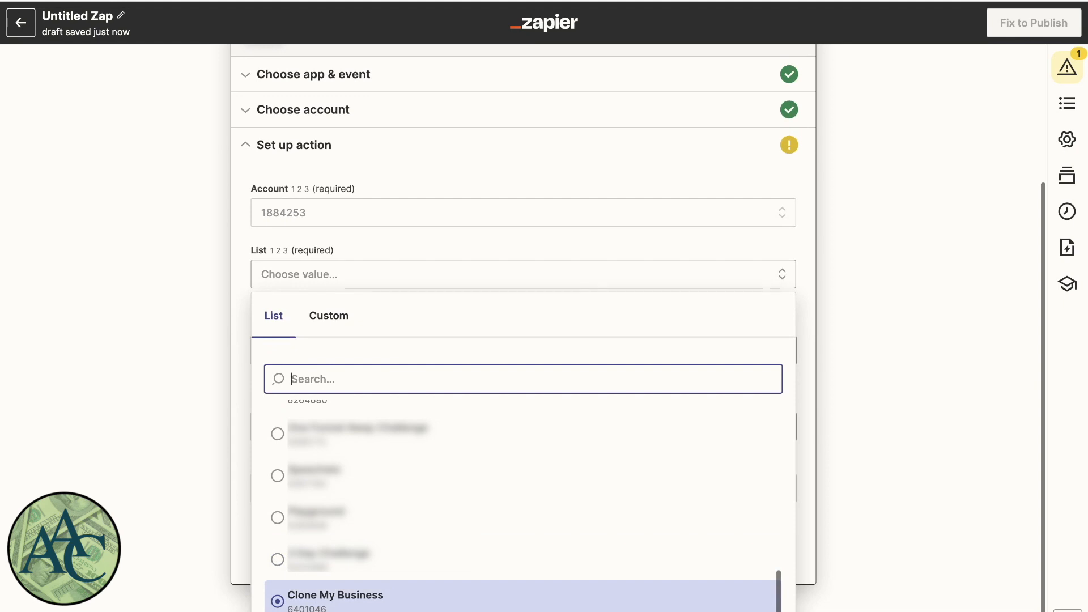
left_click(335, 596)
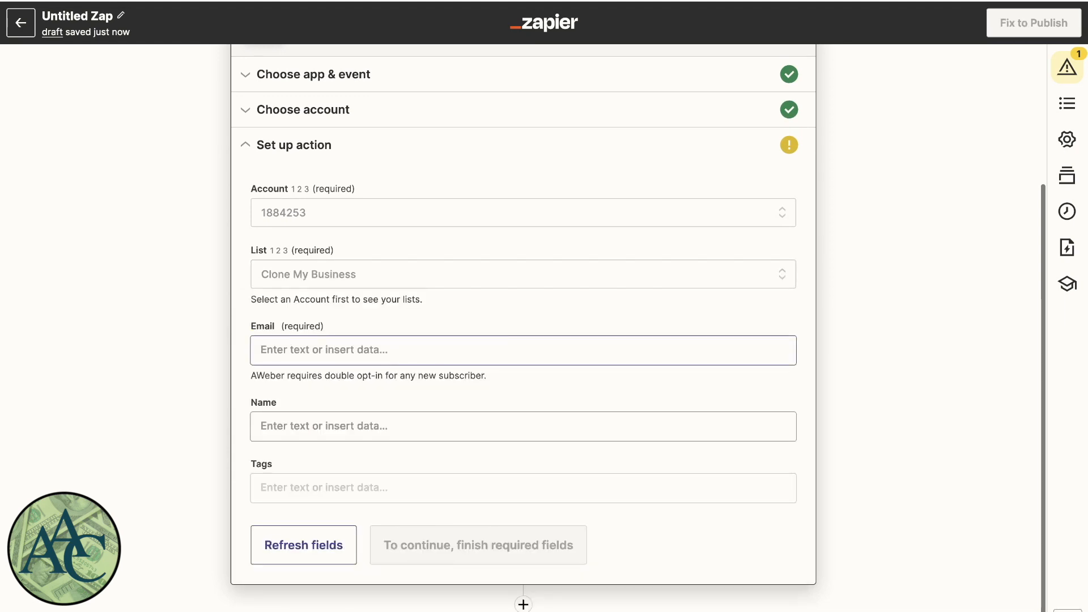
Map the subscriber's Email field to the webhook's Data Attributes Email Address value
left_click(522, 350)
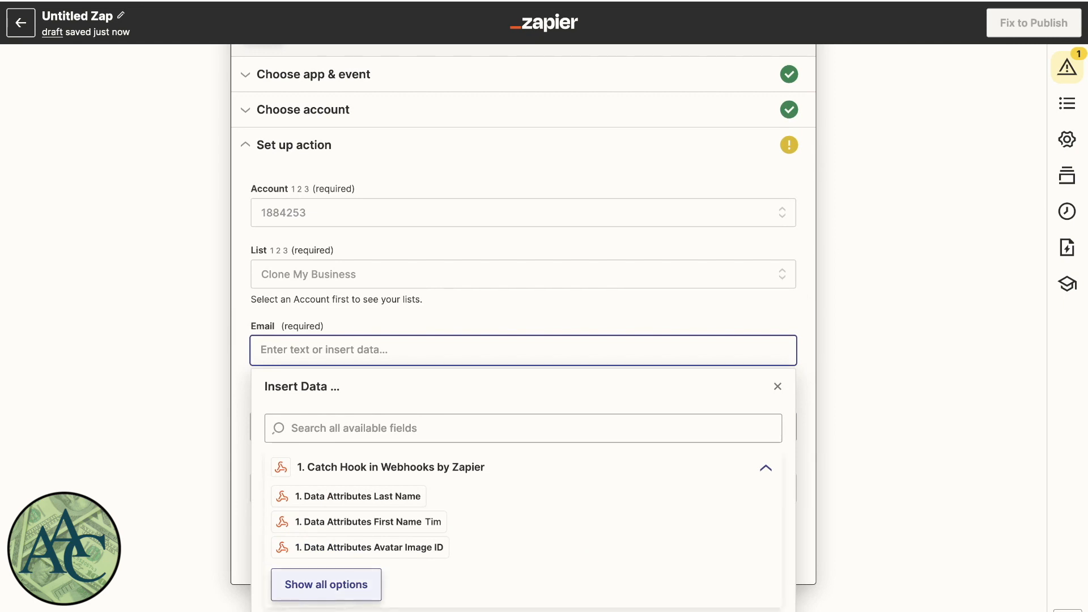
left_click(326, 584)
scroll(523, 362, "down", 5)
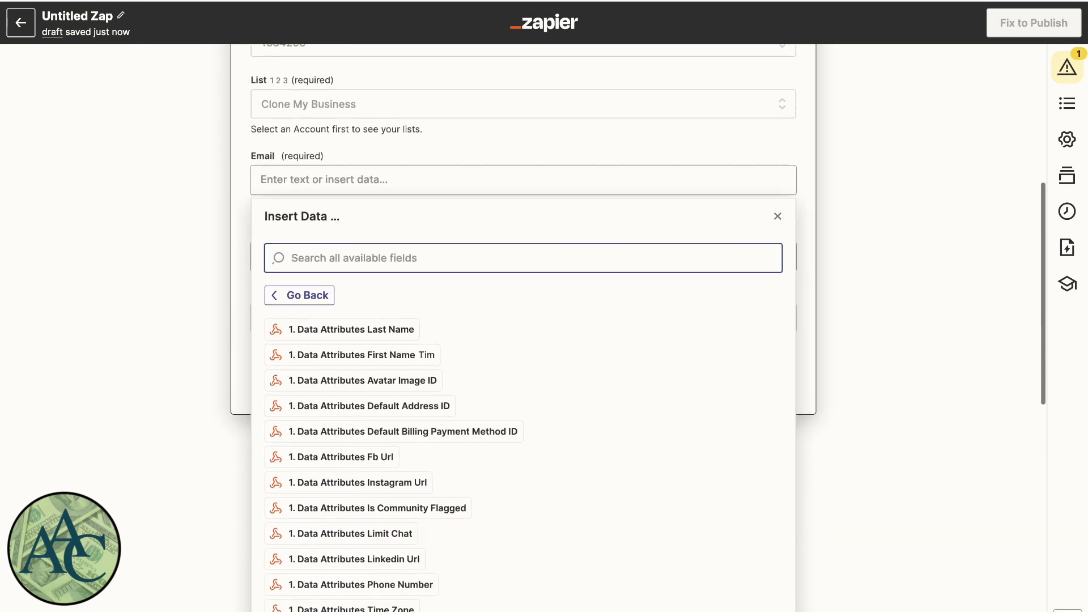
scroll(523, 363, "down", 4)
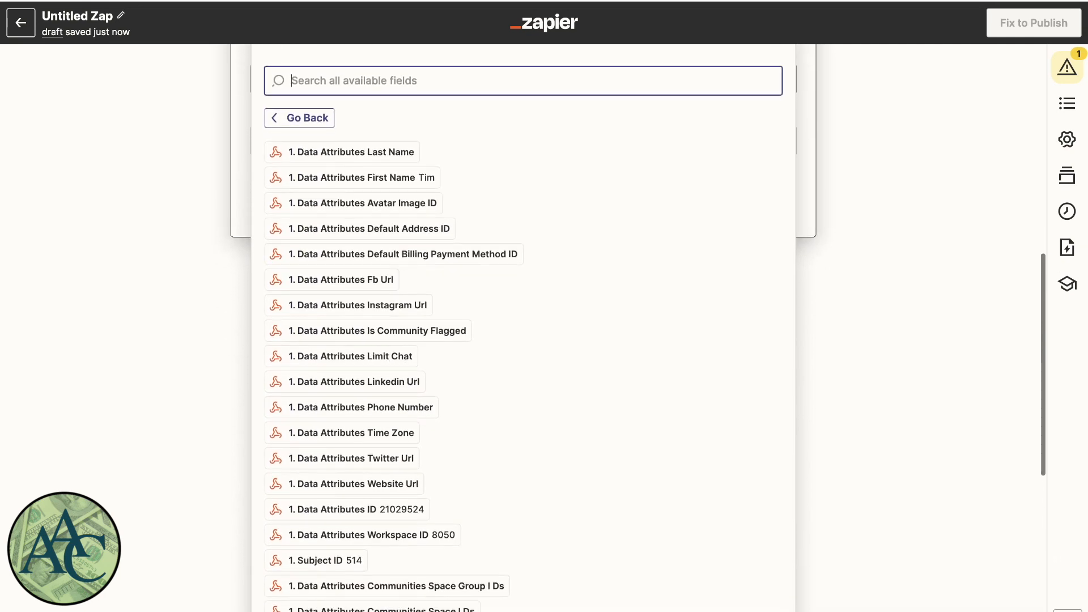
scroll(523, 363, "down", 3)
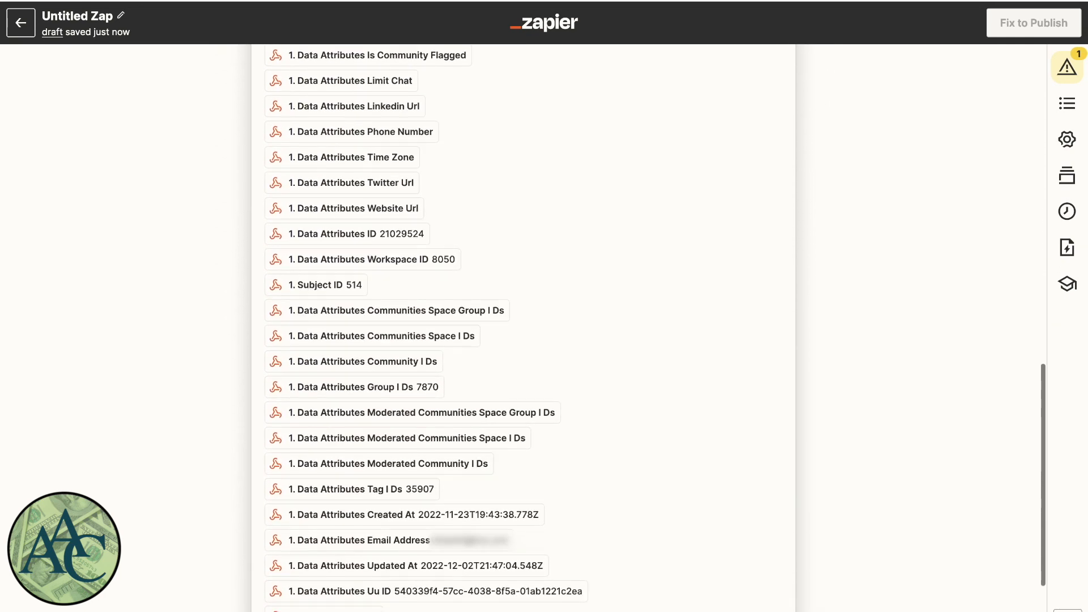
left_click(356, 529)
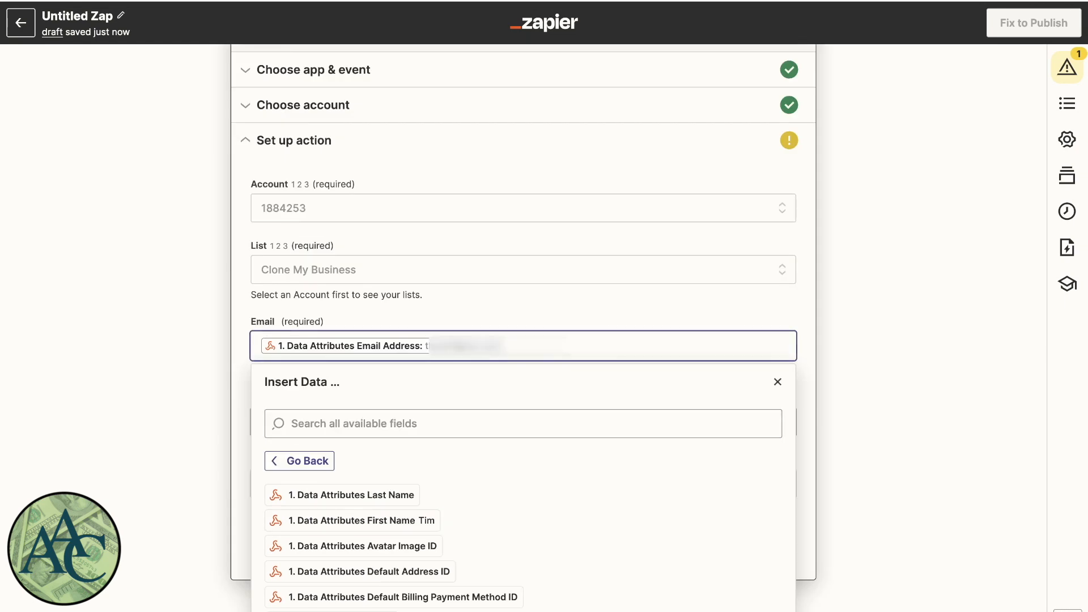
left_click(778, 382)
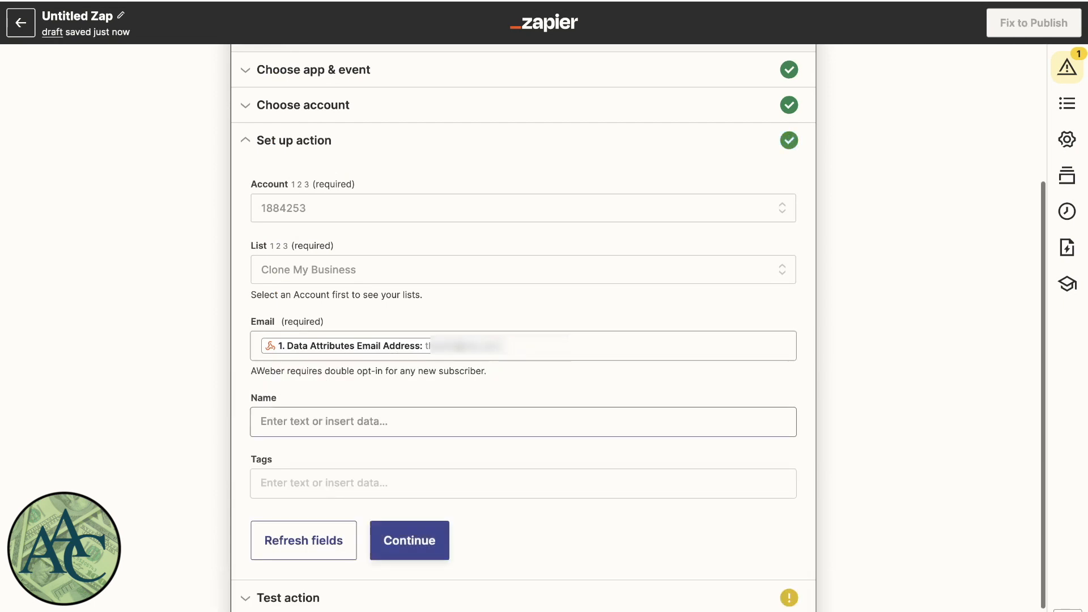
Map the subscriber's Name field to the webhook's Data Attributes First Name value
left_click(523, 421)
scroll(374, 558, "down", 1)
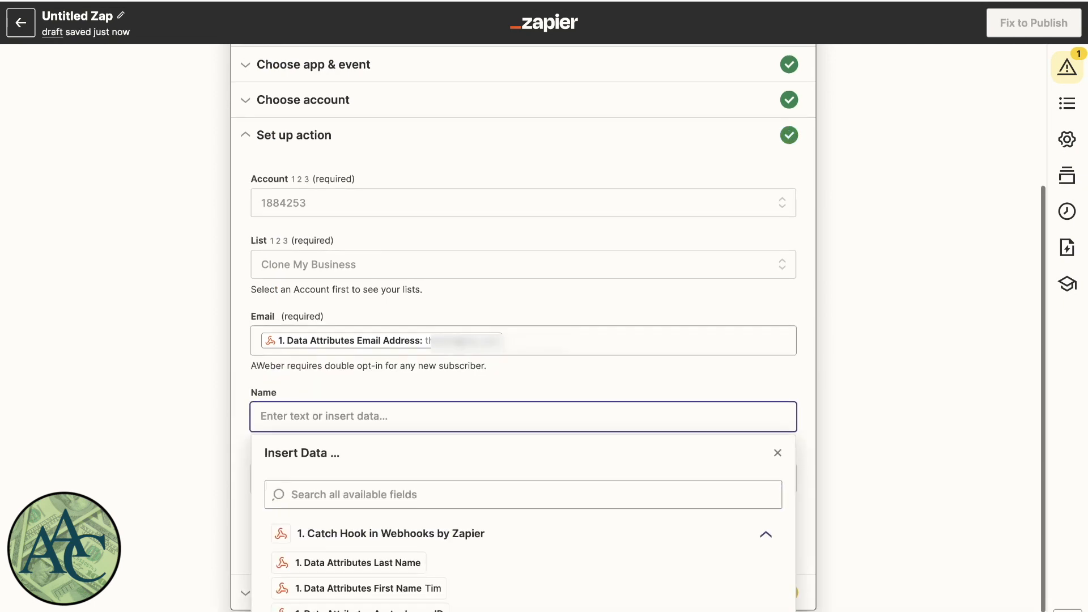
left_click(358, 588)
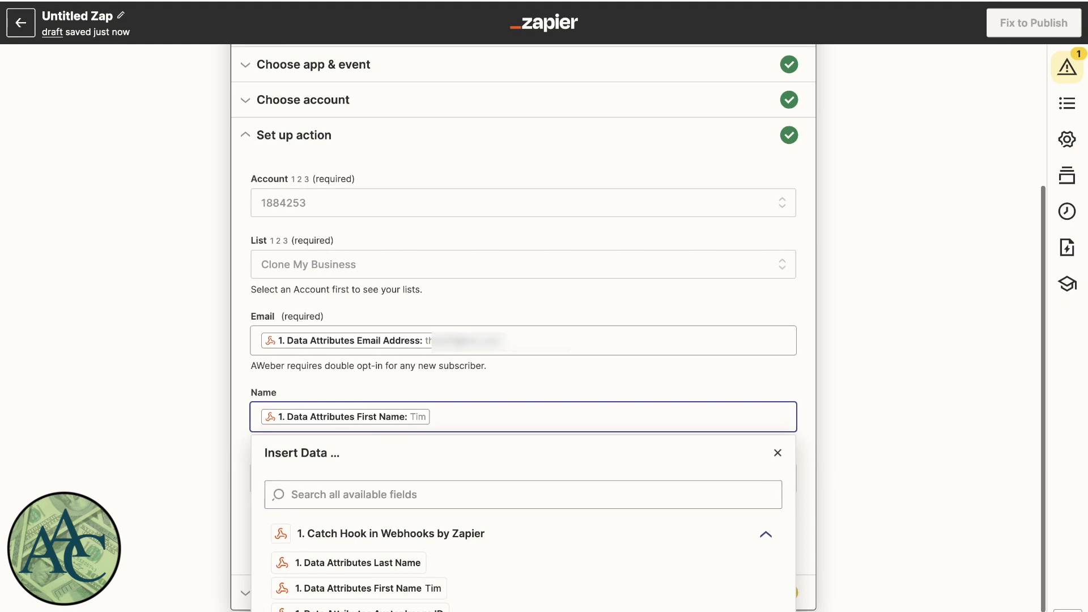
left_click(777, 453)
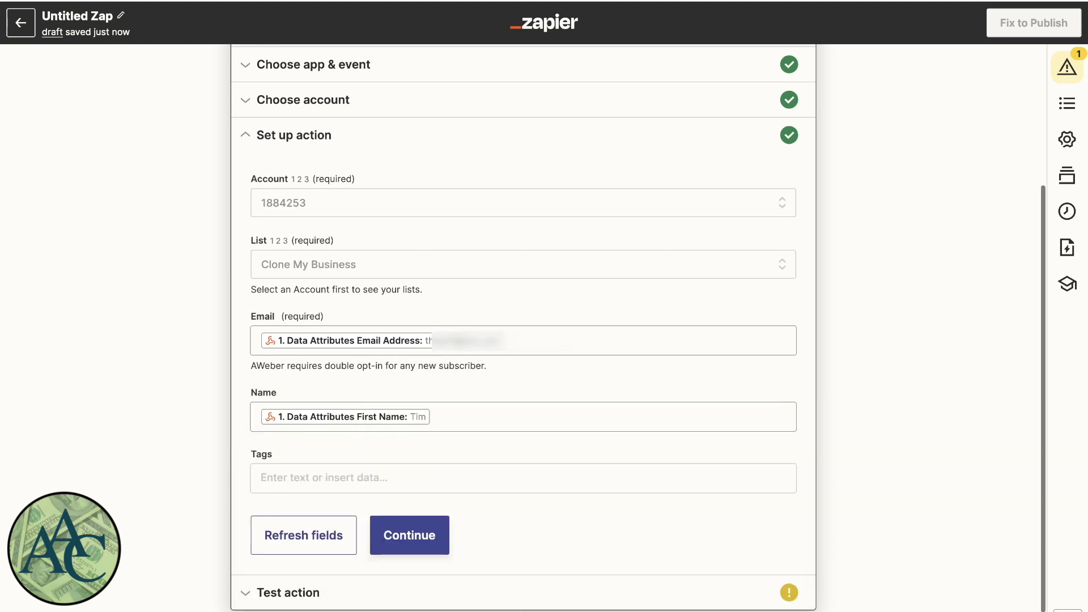
Finish the action setup, test the action by sending the subscriber to AWeber and look through the returned data
scroll(523, 339, "down", 1)
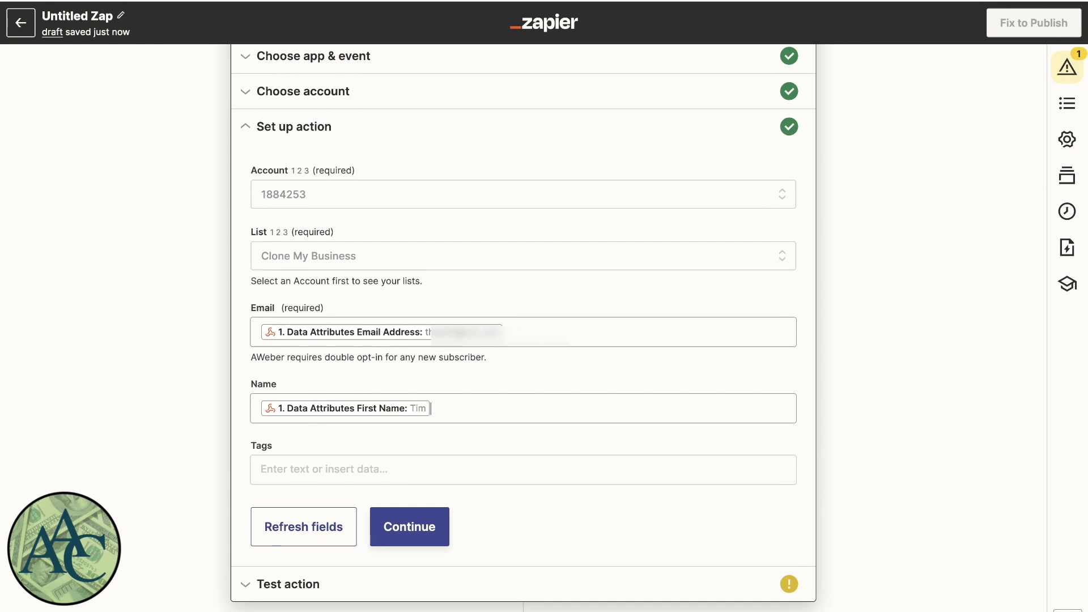
left_click(409, 527)
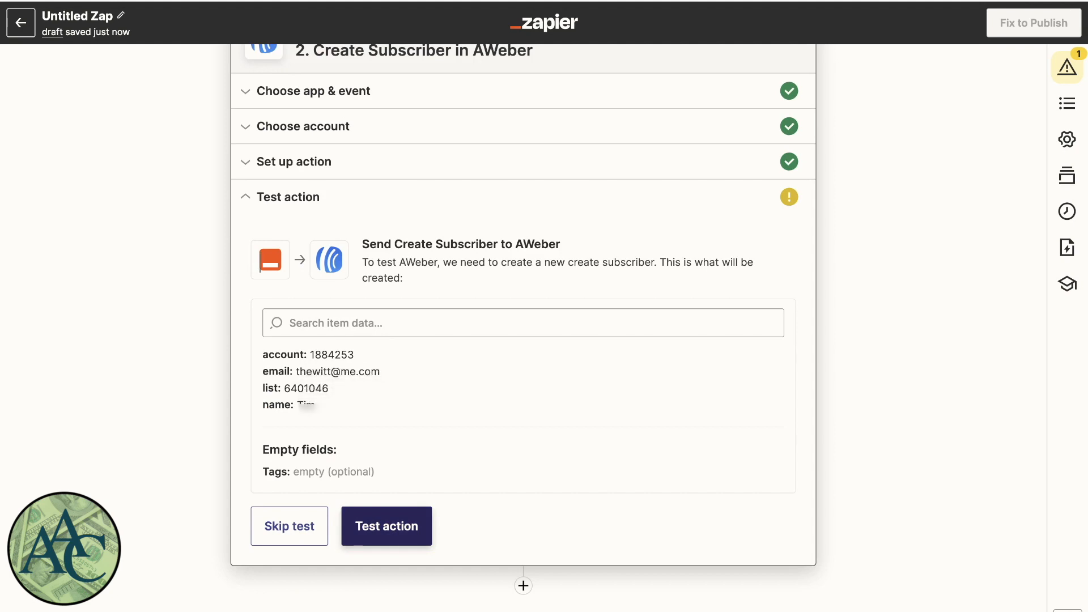
left_click(409, 526)
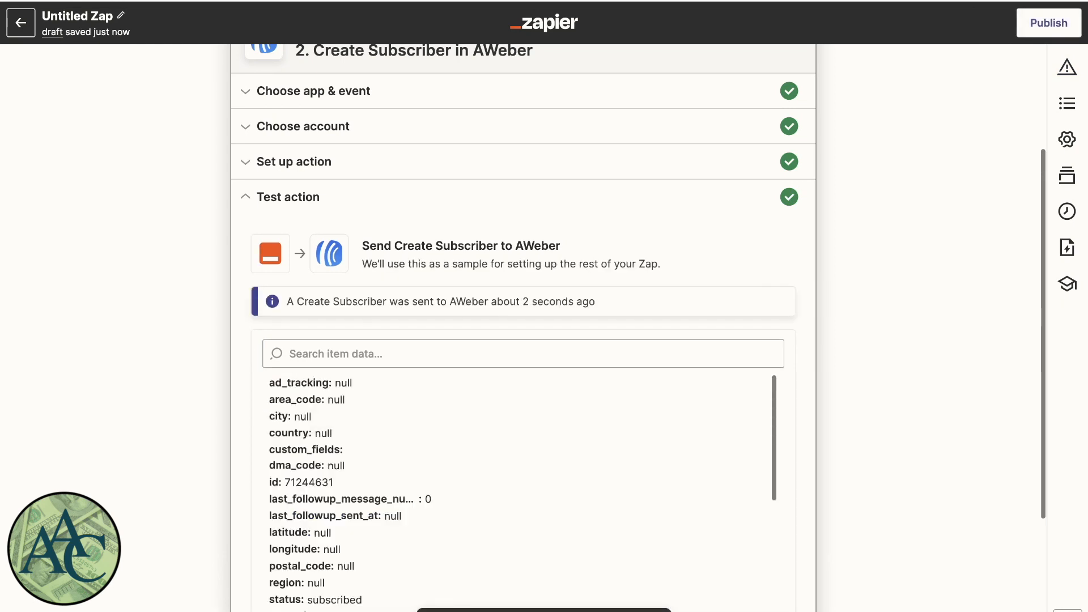
scroll(521, 493, "down", 5)
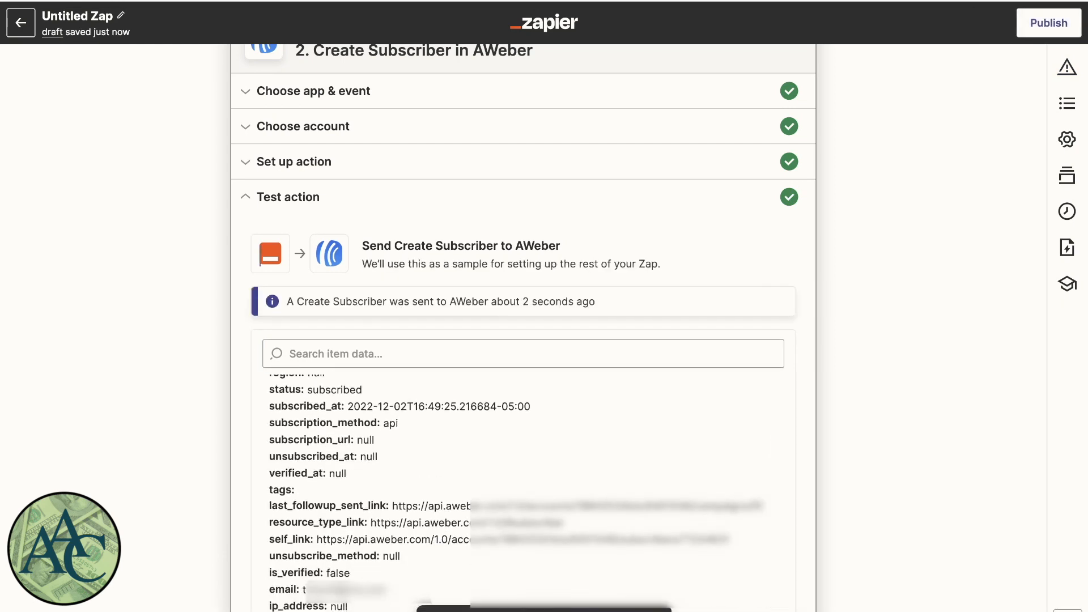
Publish the Zap and turn it on
left_click(1048, 23)
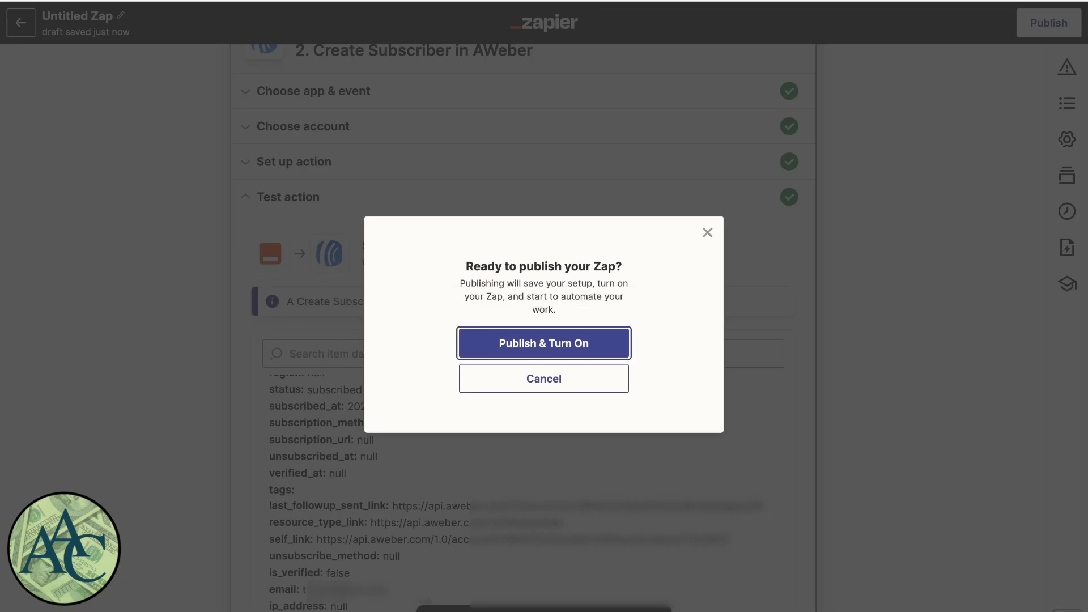
left_click(554, 344)
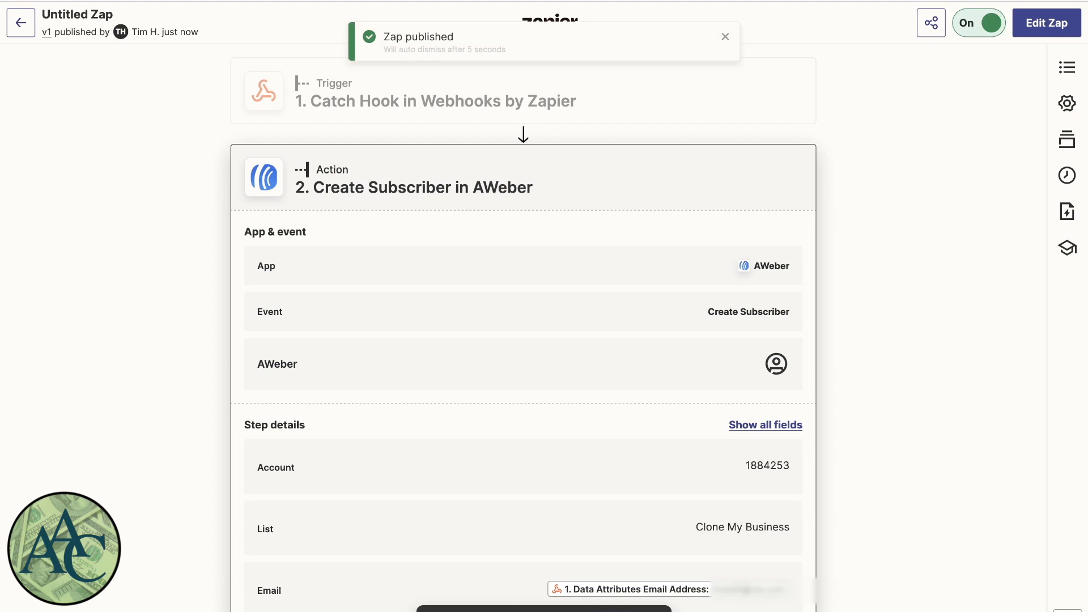
Rename the published Zap with a title beginning with CF
left_click(77, 14)
type("CF")
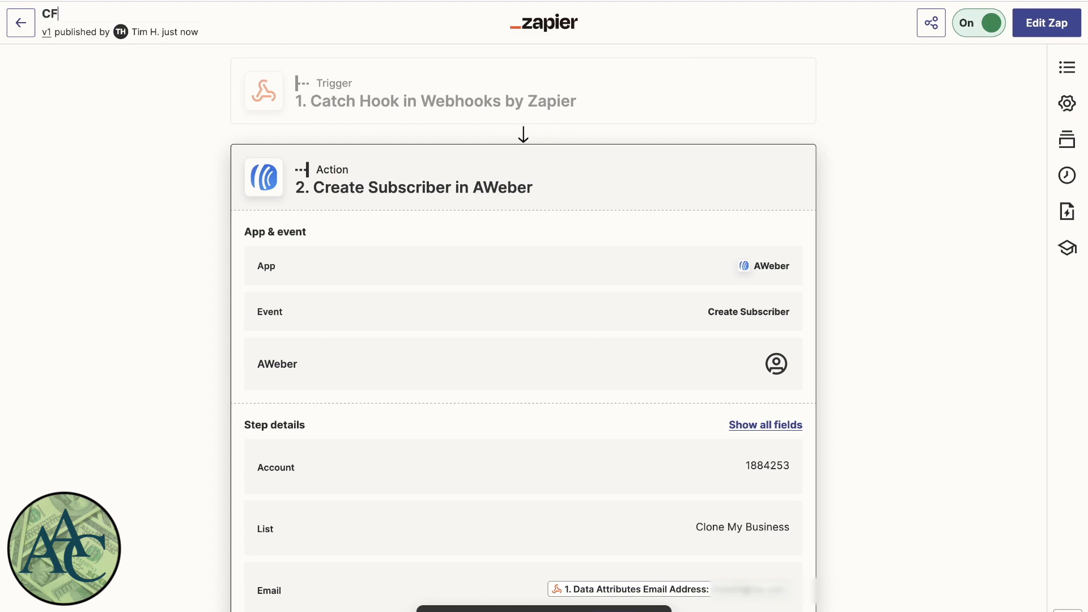